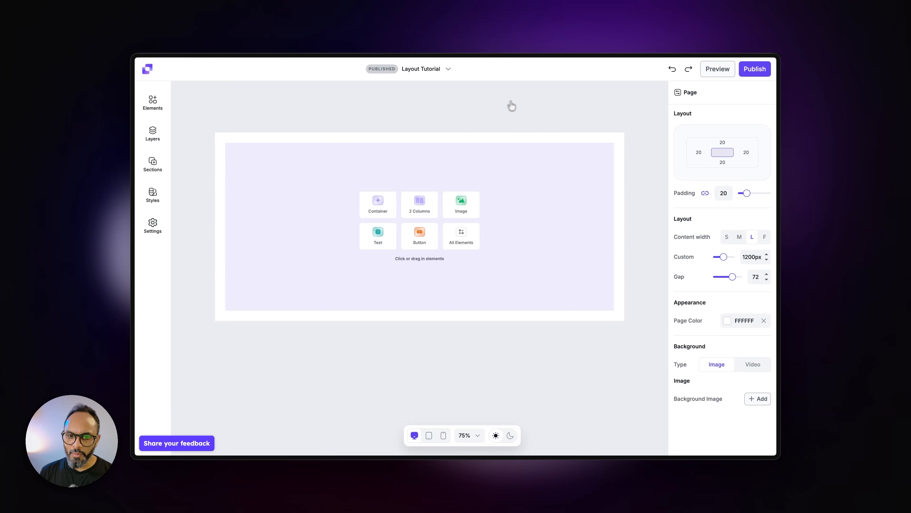
scroll(215, 186, down, 6)
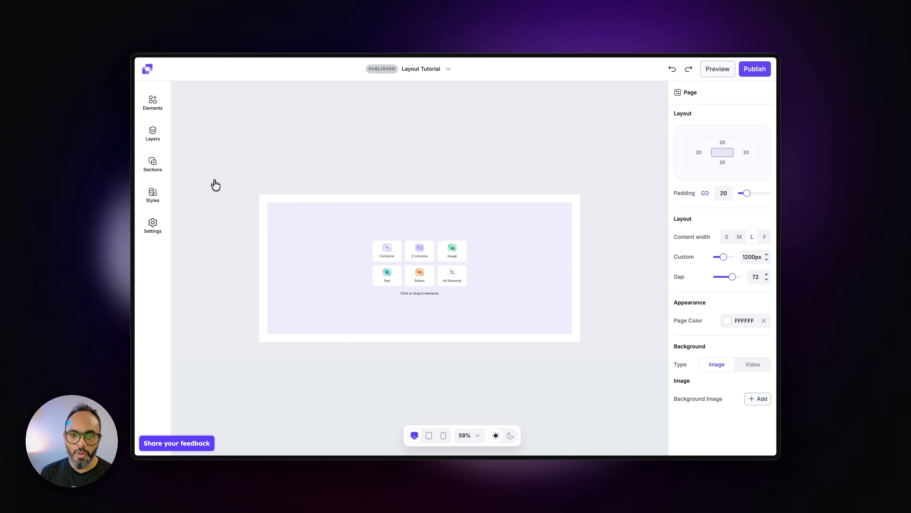
scroll(416, 297, up, 6)
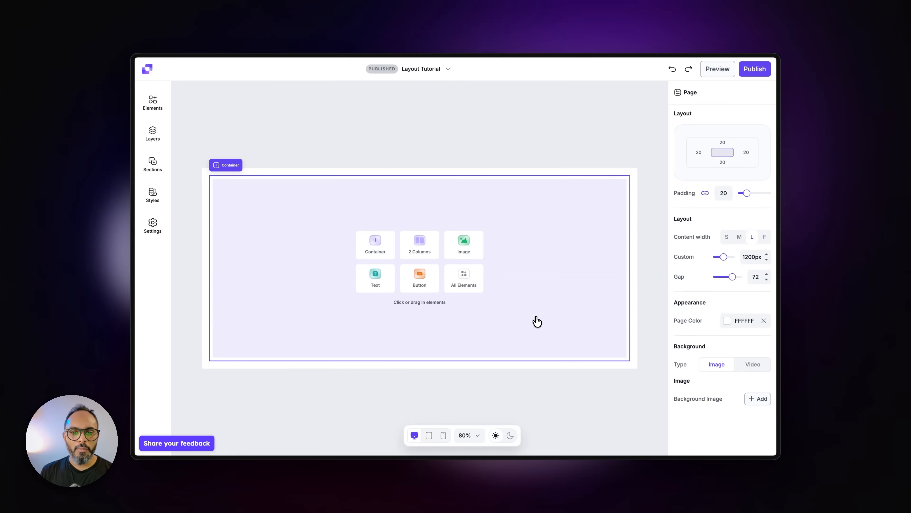
scroll(537, 320, down, 5)
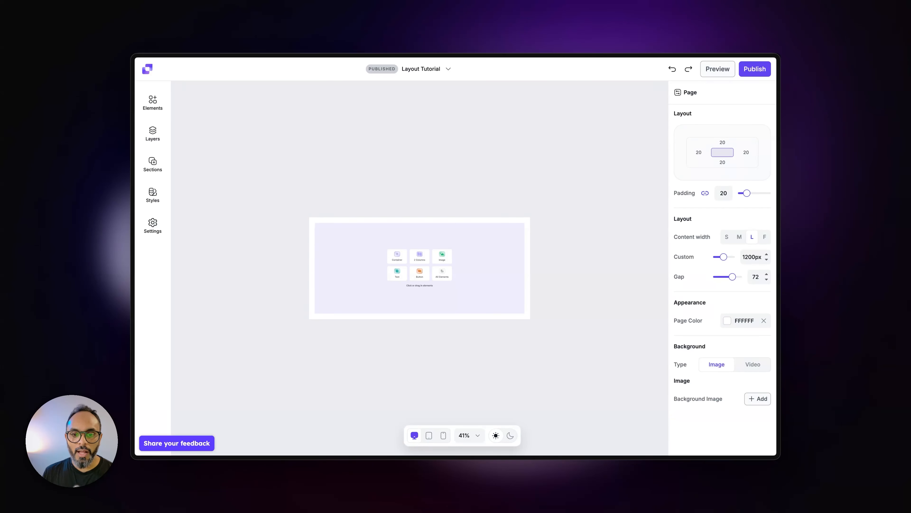
scroll(480, 283, up, 5)
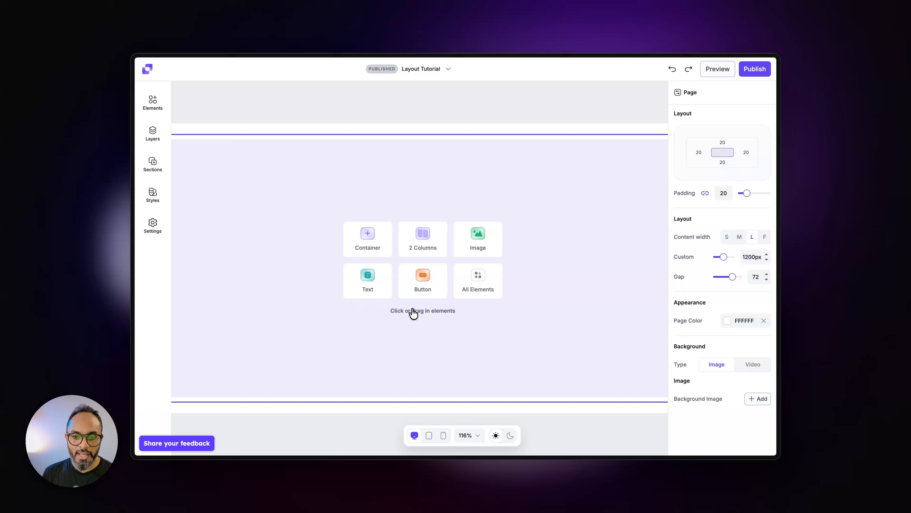
scroll(413, 311, down, 5)
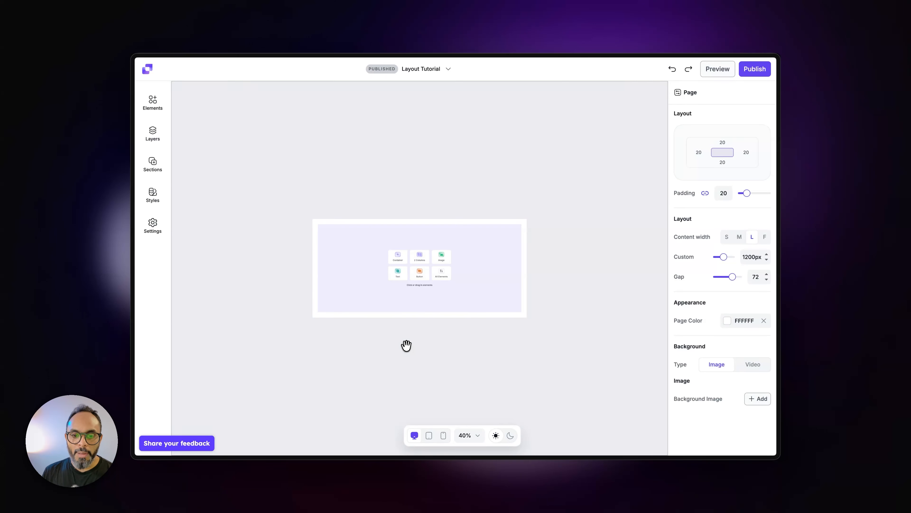
drag(474, 338, 577, 308)
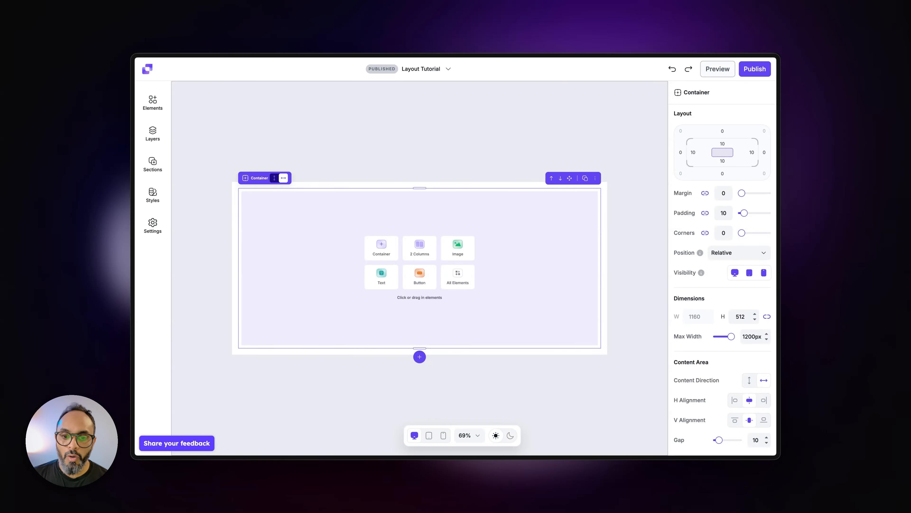
scroll(420, 267, right, 3)
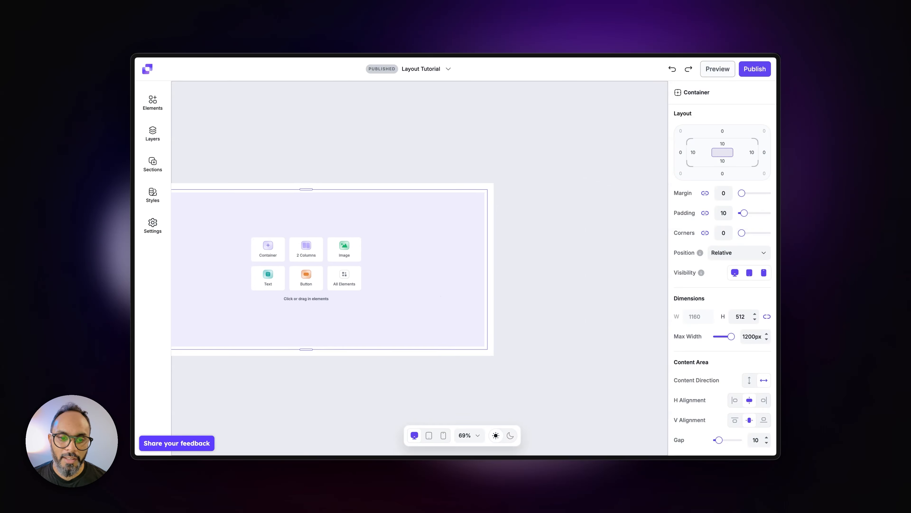
scroll(420, 268, up, 2)
scroll(420, 268, left, 3)
scroll(420, 267, down, 2)
scroll(420, 267, right, 3)
scroll(419, 267, up, 1)
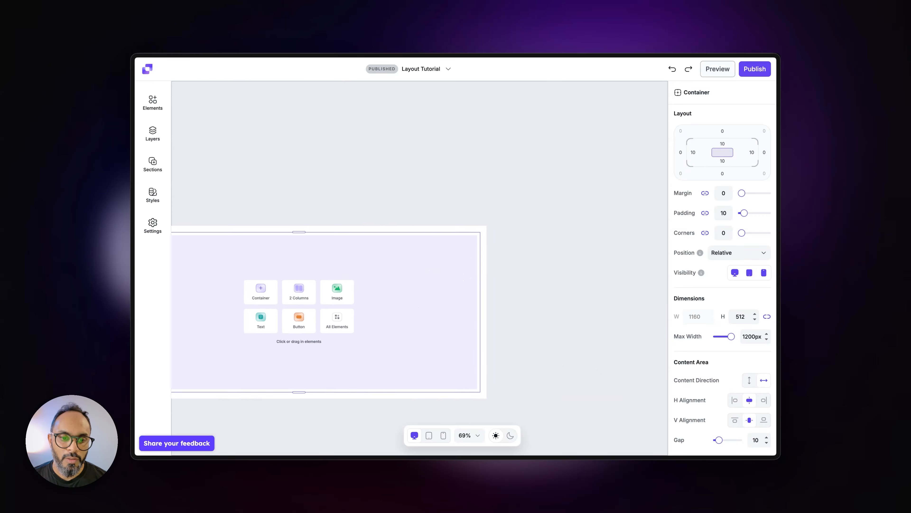
scroll(420, 268, left, 3)
scroll(420, 268, down, 1)
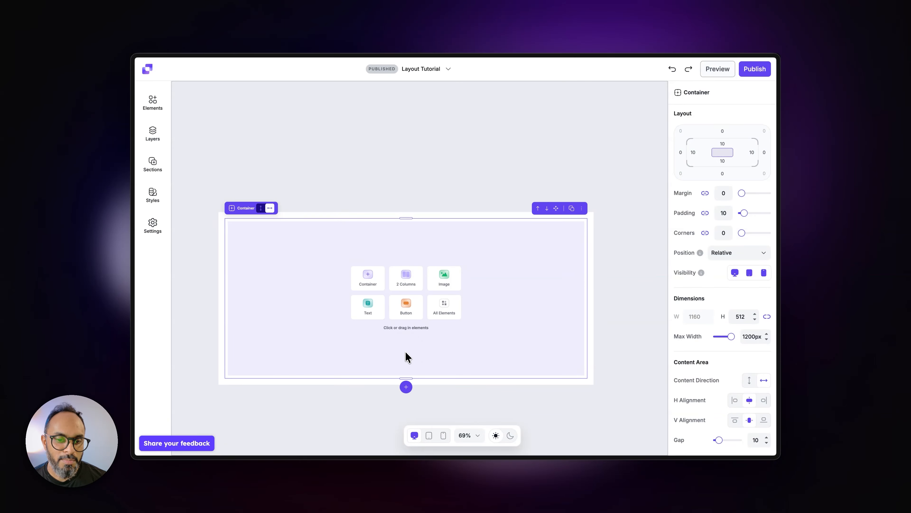
scroll(407, 356, down, 2)
scroll(408, 356, up, 2)
scroll(408, 356, down, 2)
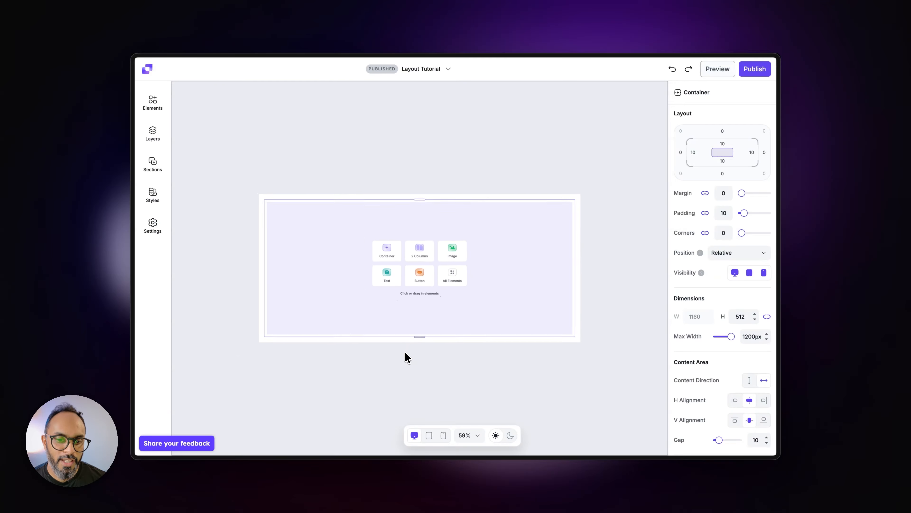
scroll(408, 357, up, 2)
scroll(408, 357, down, 3)
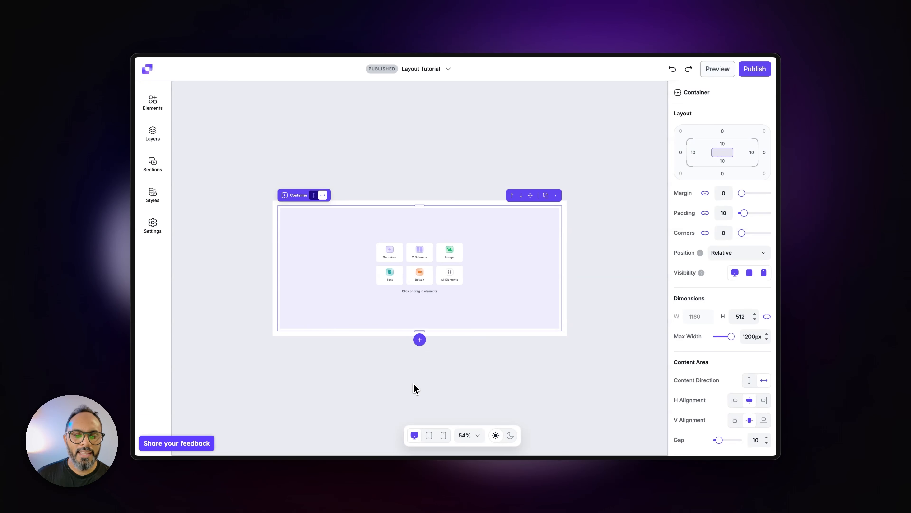
scroll(415, 388, up, 3)
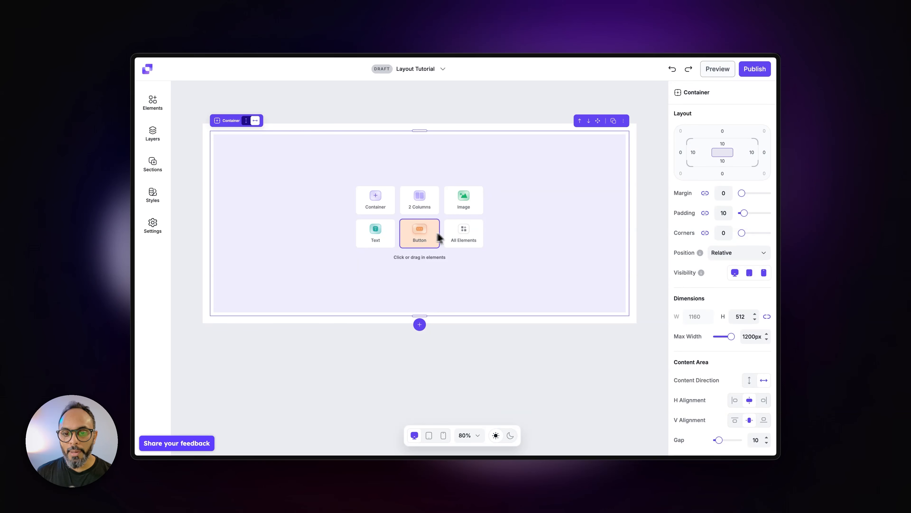
Step: Add a button element to the empty container and delete it again
click(466, 234)
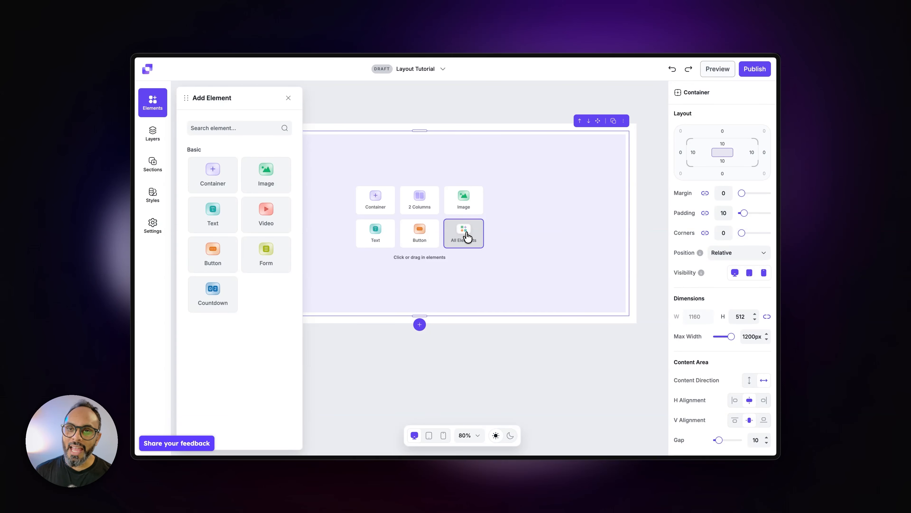
drag(210, 260, 517, 203)
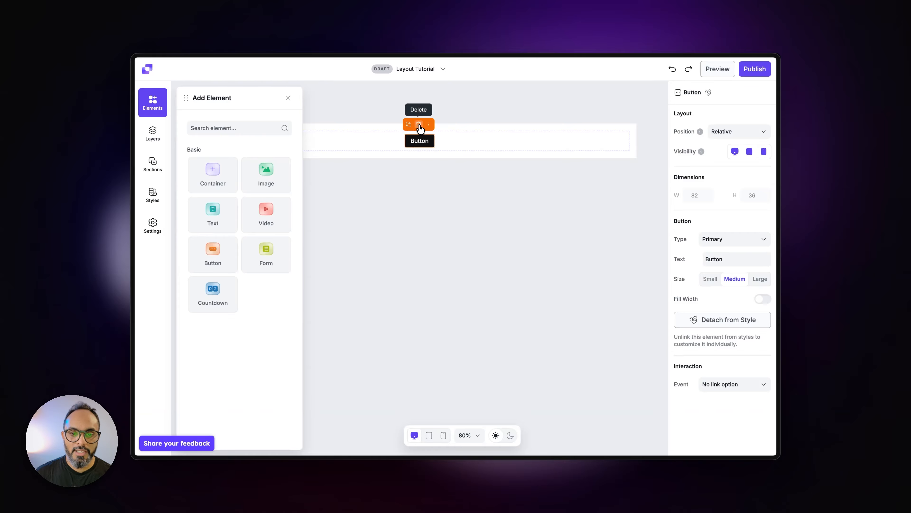
click(419, 124)
click(418, 128)
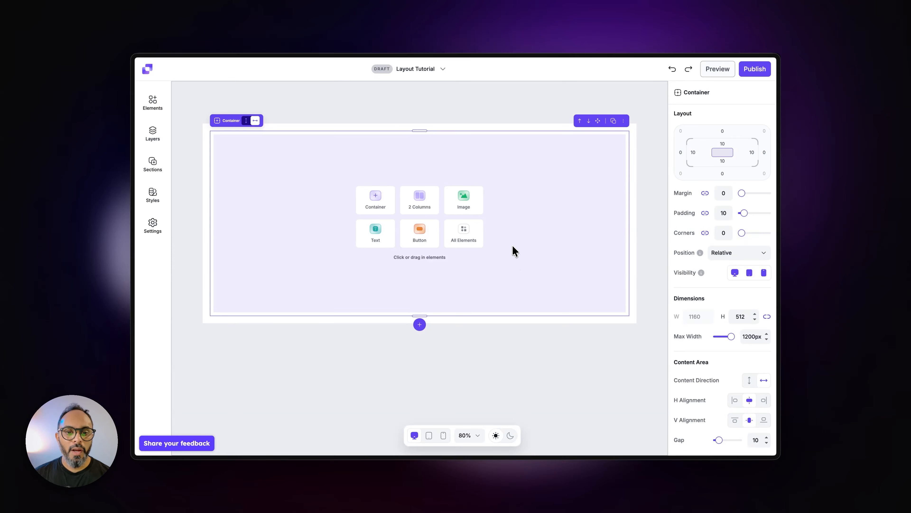
Step: Split the empty container into two columns and add a text element reading "Leadpages Builder" to the first column
click(431, 209)
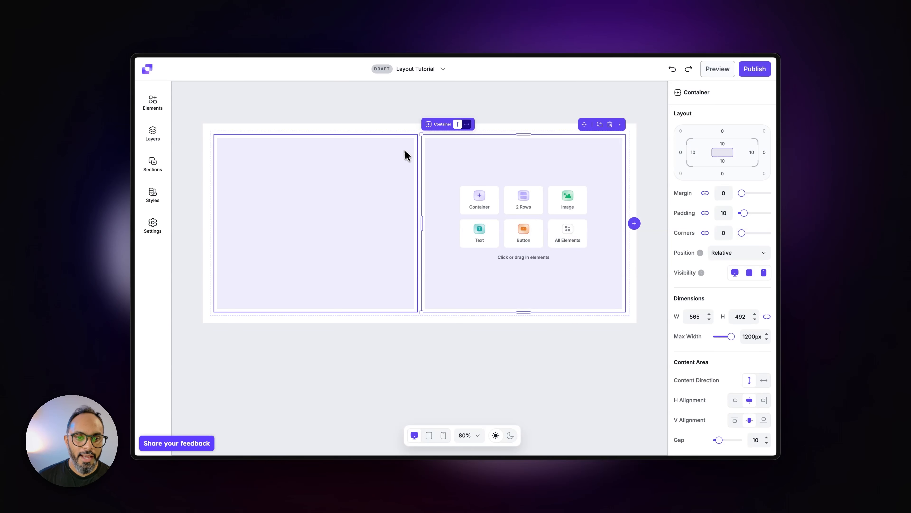
click(397, 131)
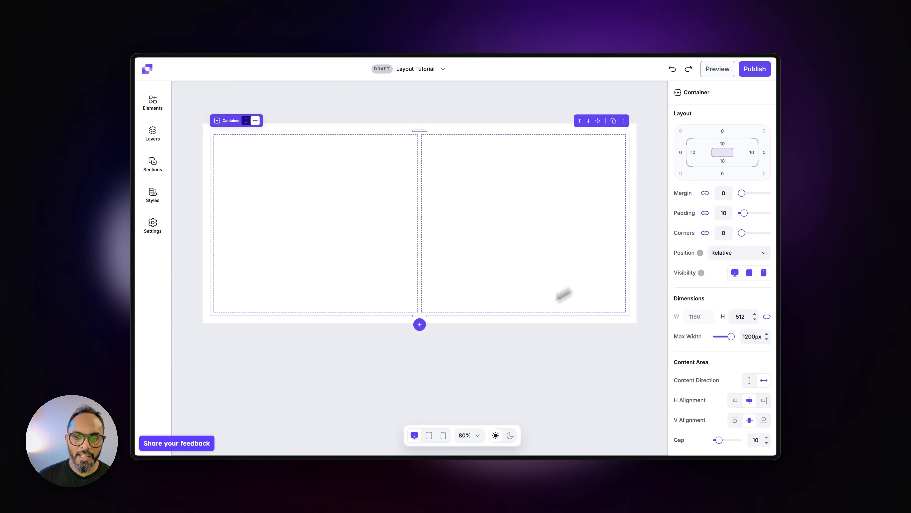
click(383, 264)
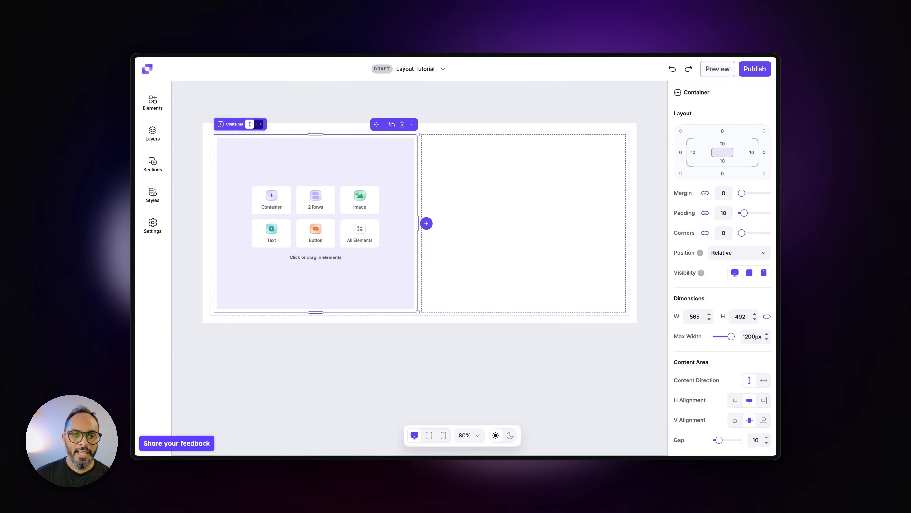
click(271, 240)
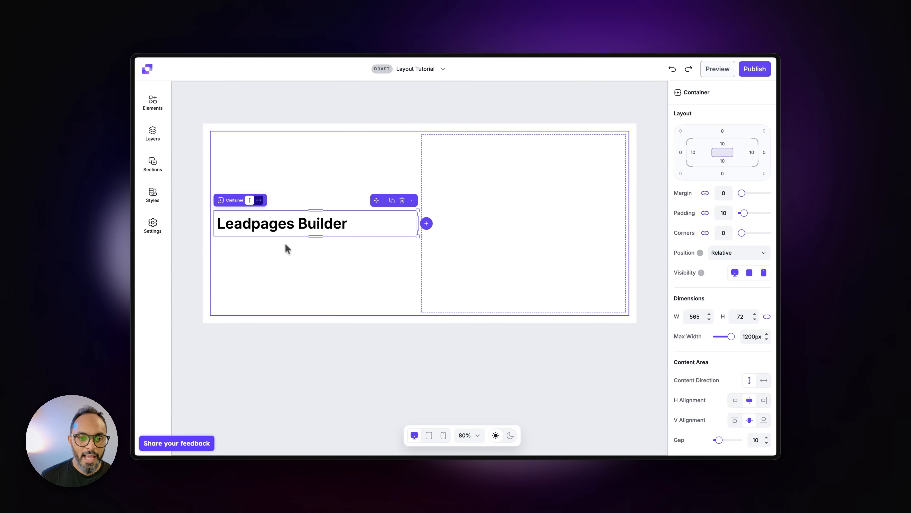
Step: Add a button element below the "Leadpages Builder" heading inside the same column
click(507, 247)
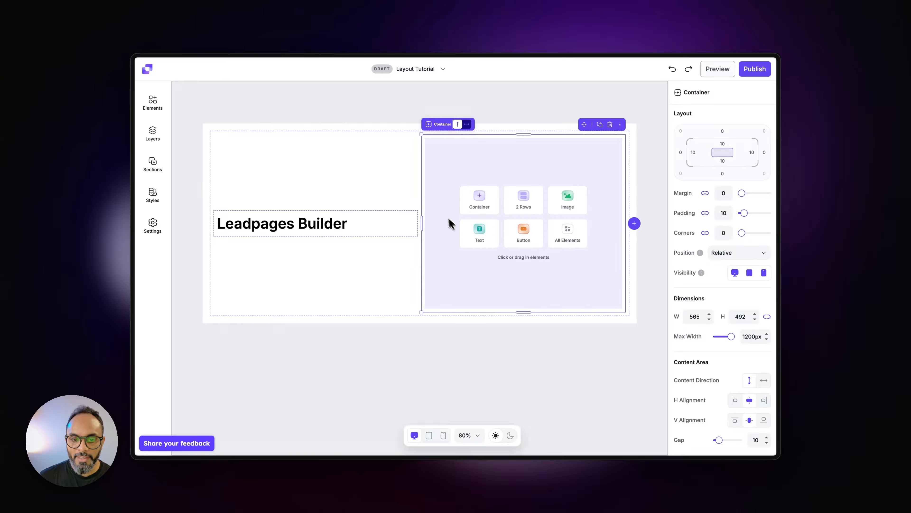
click(373, 230)
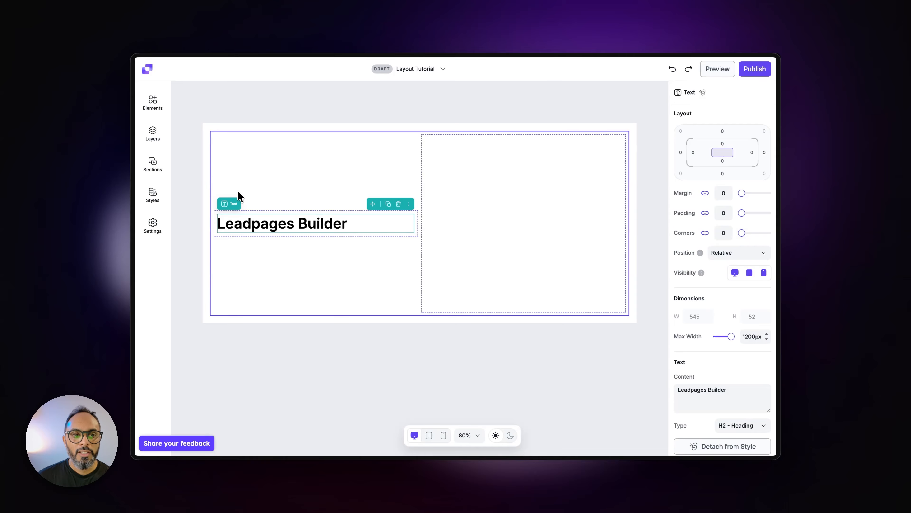
click(153, 102)
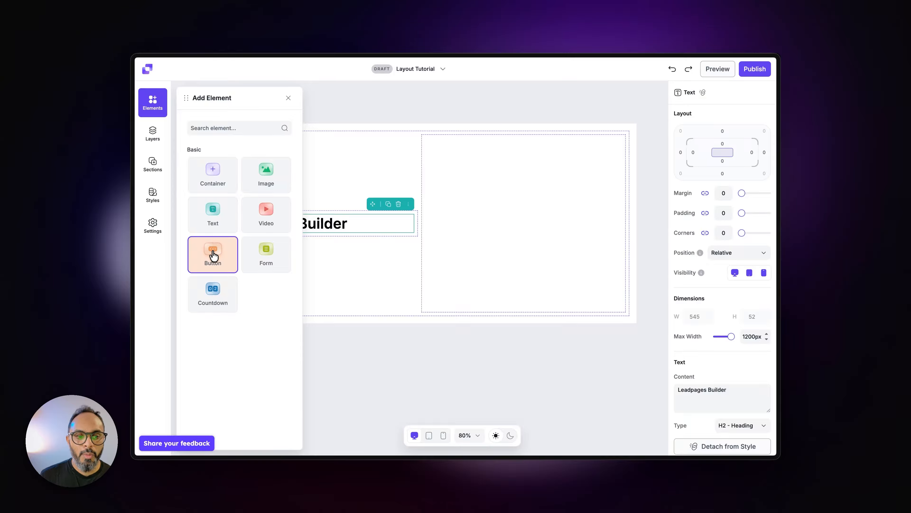
drag(213, 257, 317, 246)
click(289, 98)
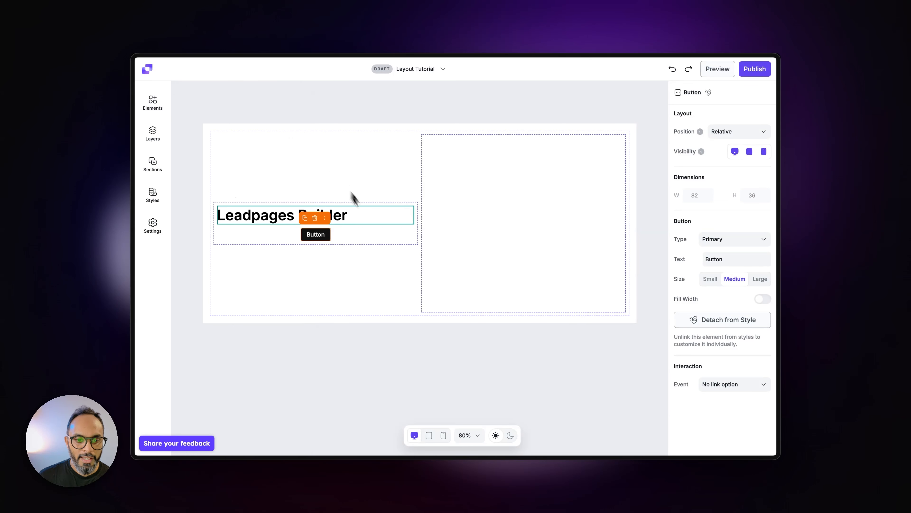
click(376, 228)
click(354, 281)
Step: Add an image element to the empty second column and insert the living-room photo with the mug and headphones from the image library
click(480, 230)
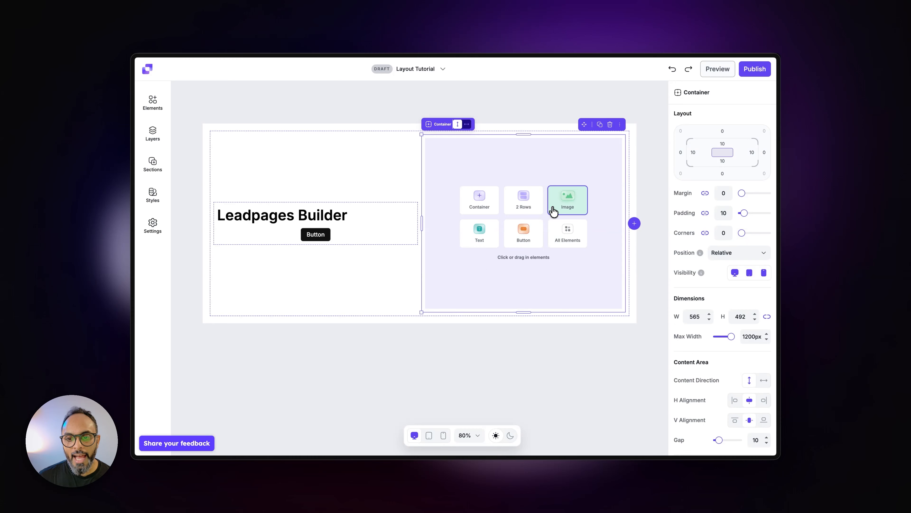
click(570, 209)
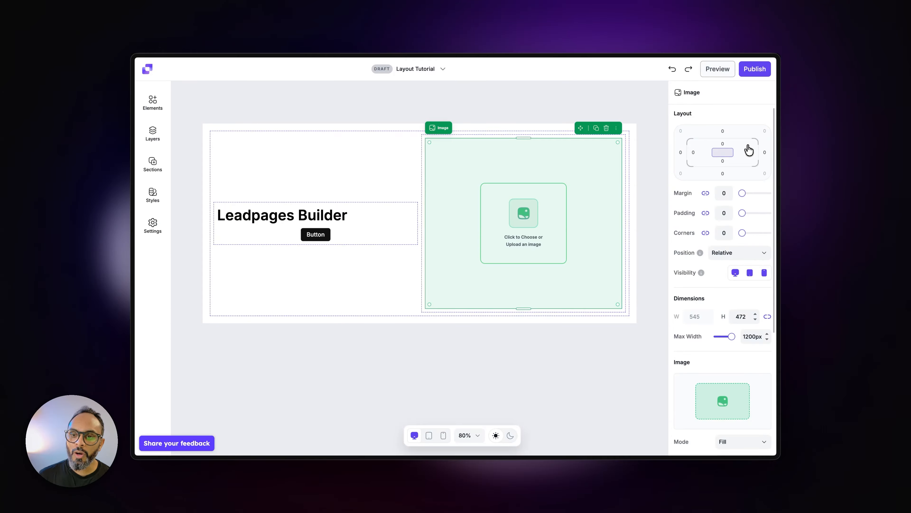
scroll(748, 150, down, 5)
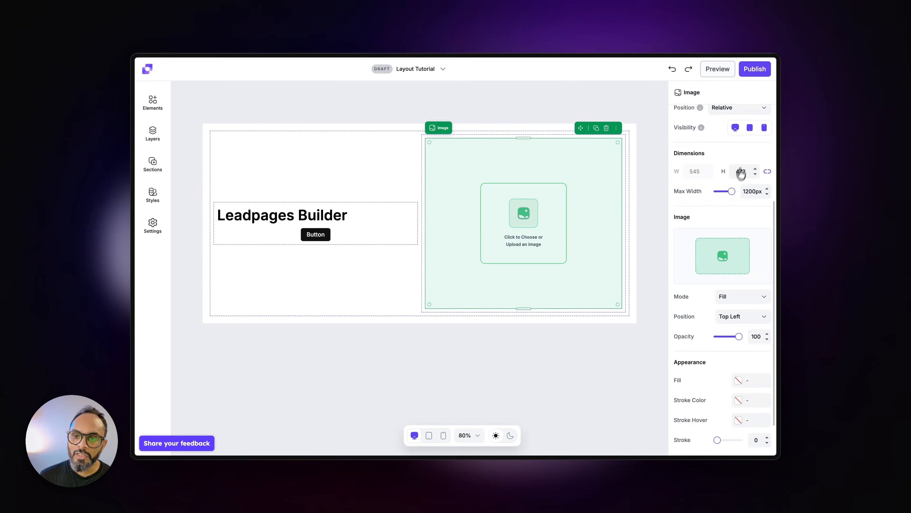
mouse_move(731, 226)
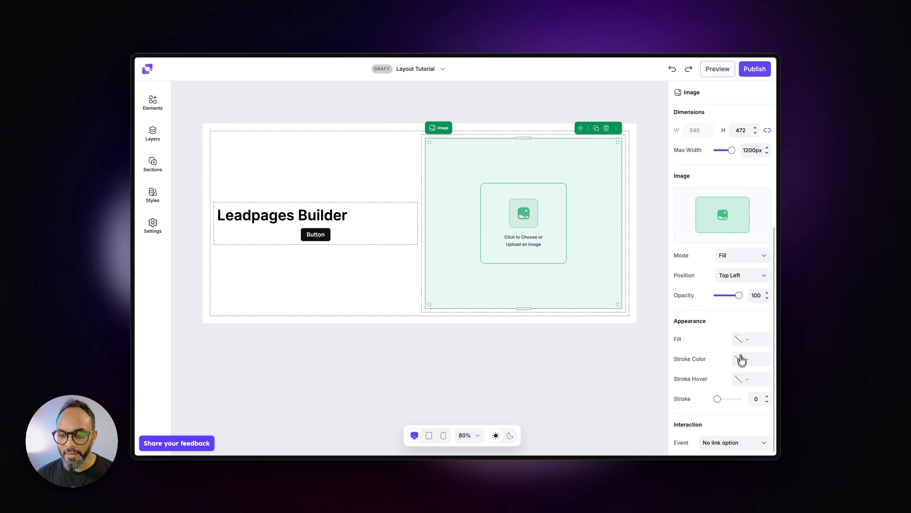
scroll(742, 350, up, 4)
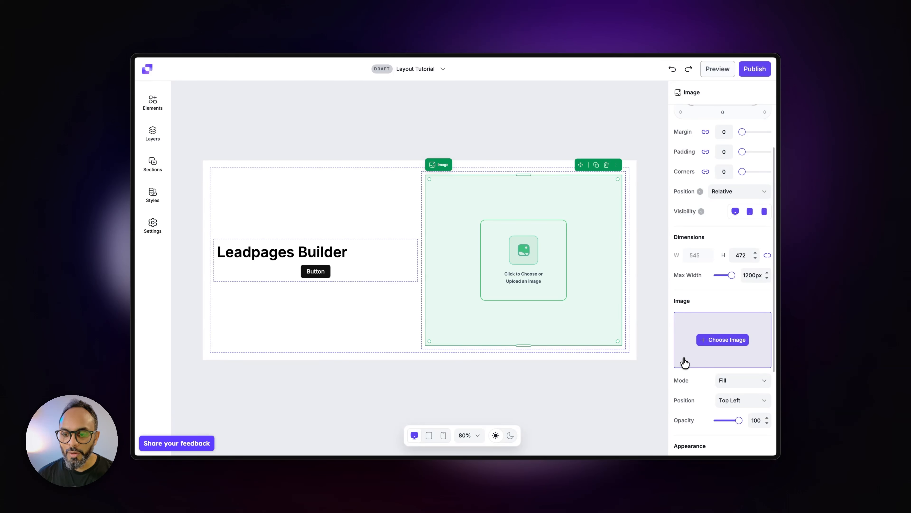
click(724, 341)
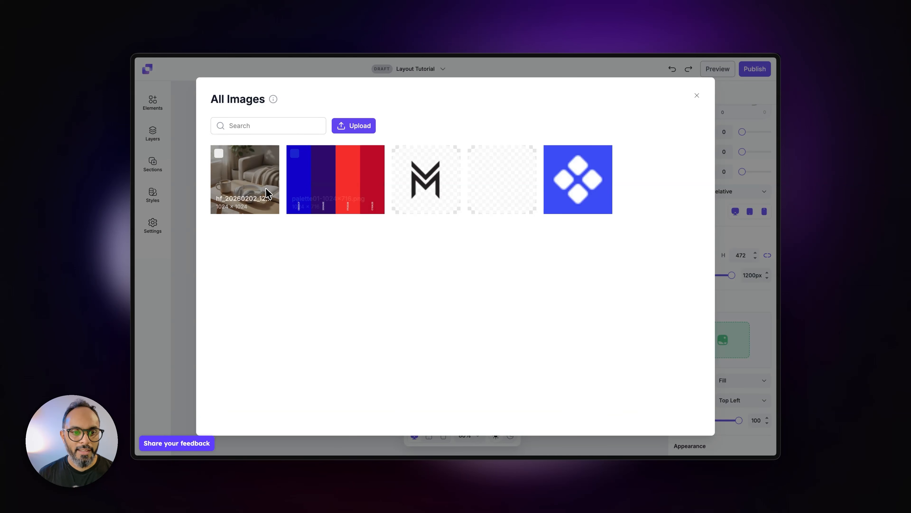
click(275, 190)
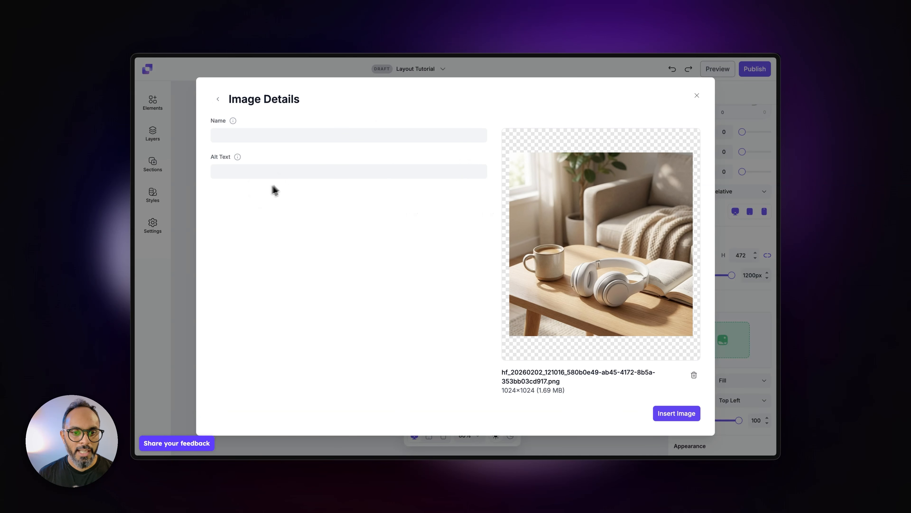
click(674, 418)
click(560, 402)
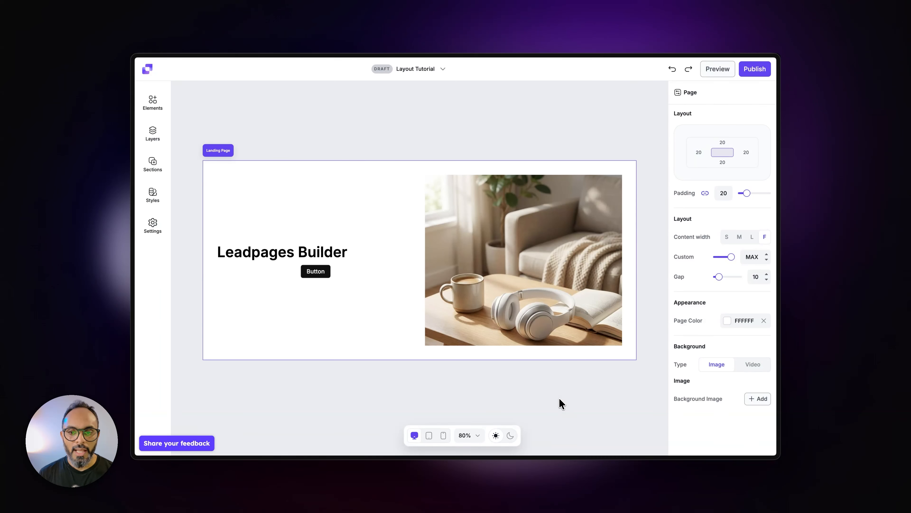
Step: Round all four corners of the living-room image to 33 and try moving the image within the layout
click(559, 317)
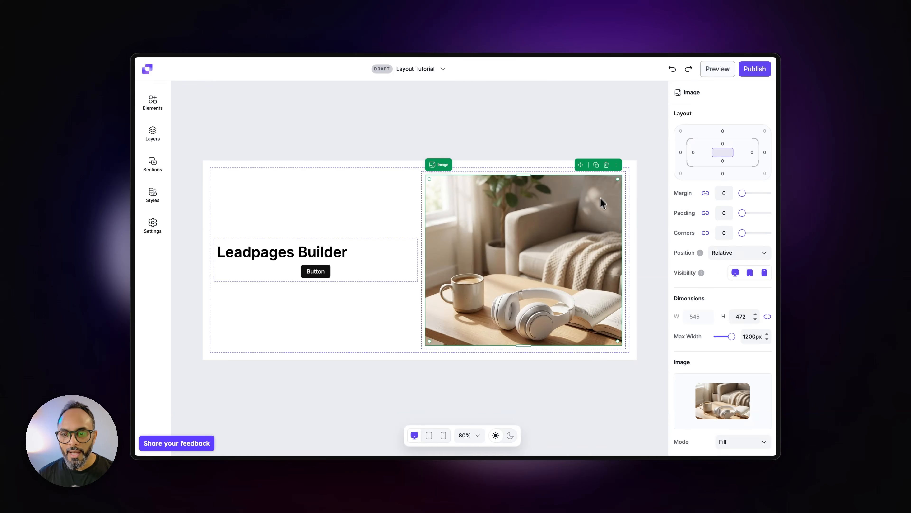
drag(618, 177, 612, 185)
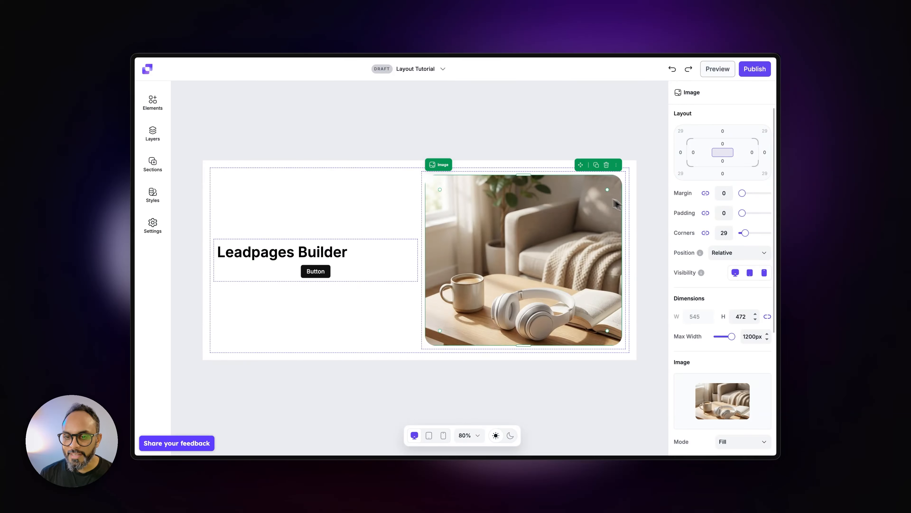
drag(609, 189, 607, 190)
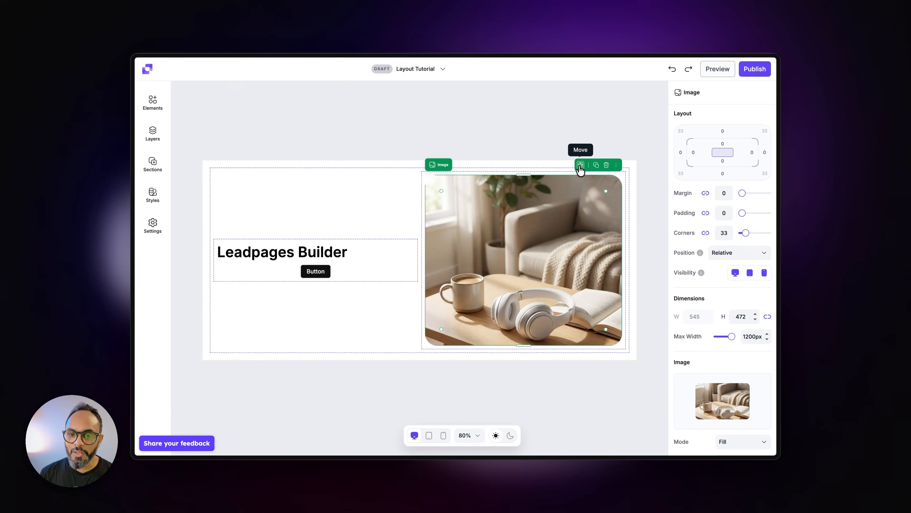
drag(580, 166, 596, 292)
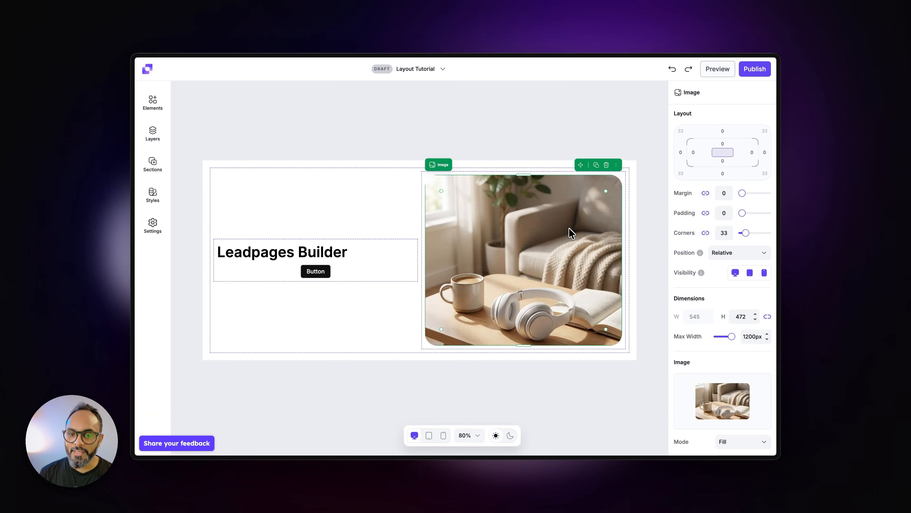
drag(571, 244, 571, 265)
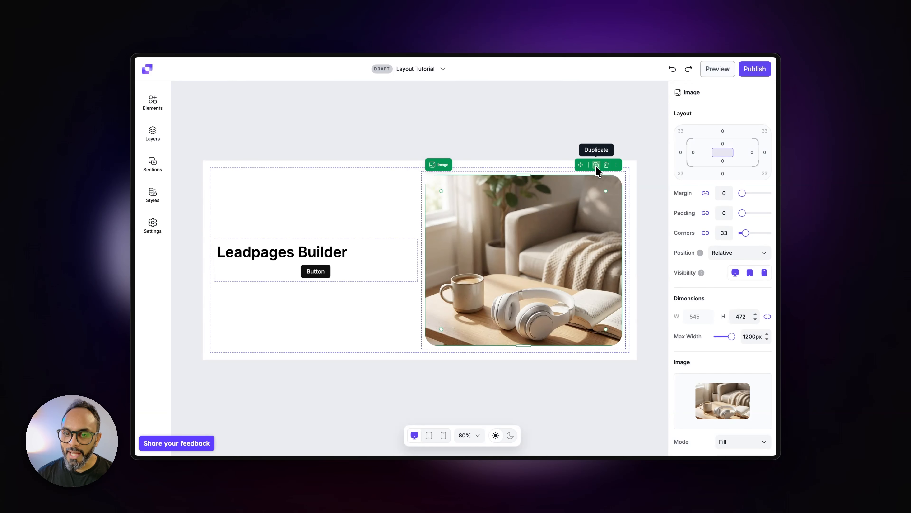
click(616, 167)
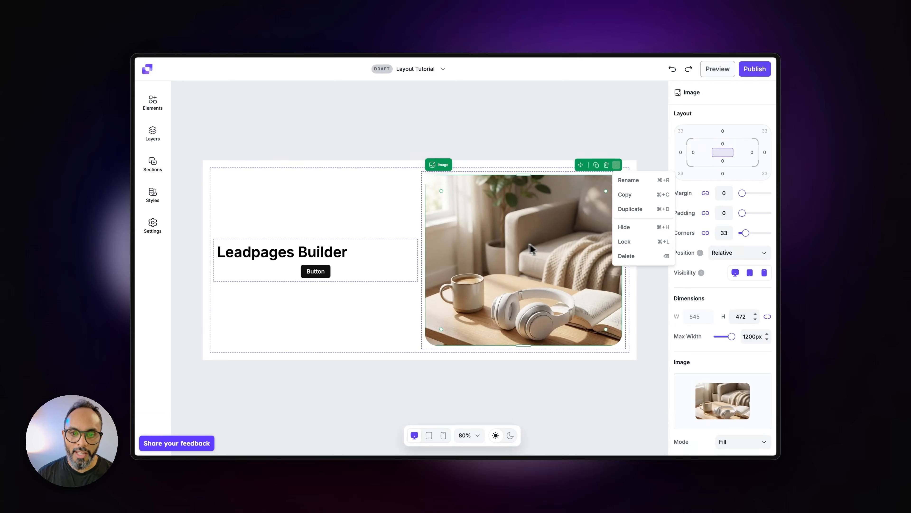
click(519, 243)
Step: Replace the "Leadpages Builder" heading text with "Best Headphones Ever"
double_click(318, 252)
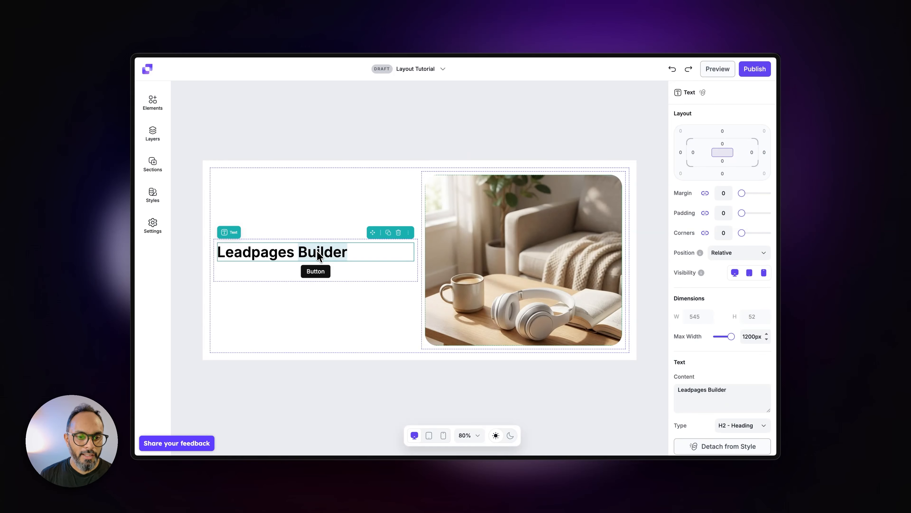
key(super+a)
text(Best Headphones Ever)
Step: Change the label of the button below the heading to "Buy it now"
double_click(315, 272)
key(super+a)
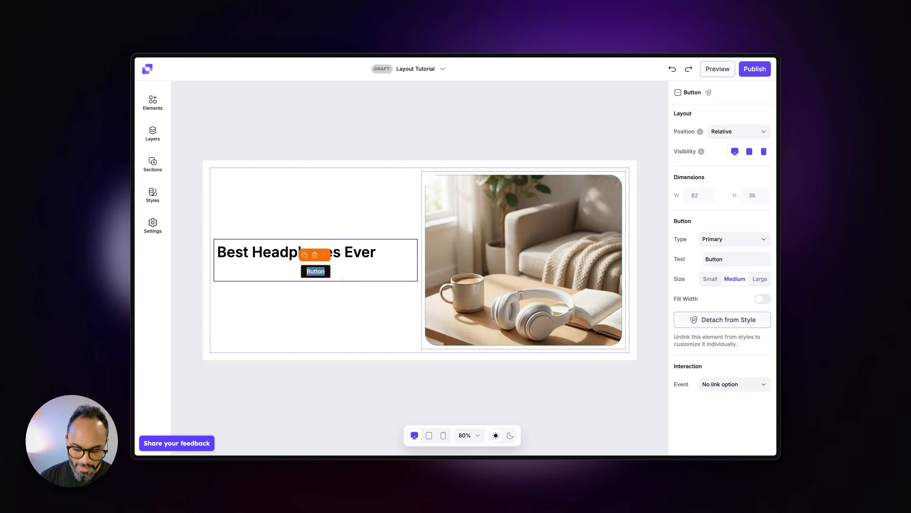
text(Buy it now)
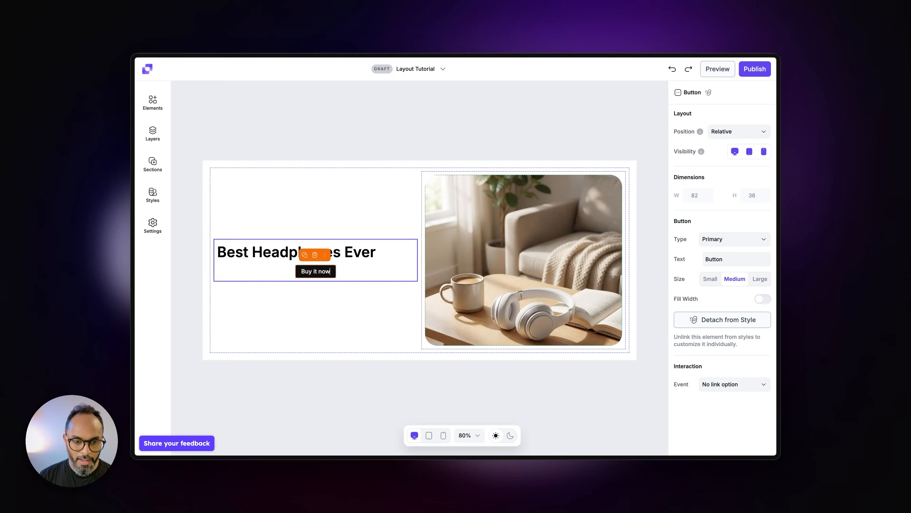
key(Escape)
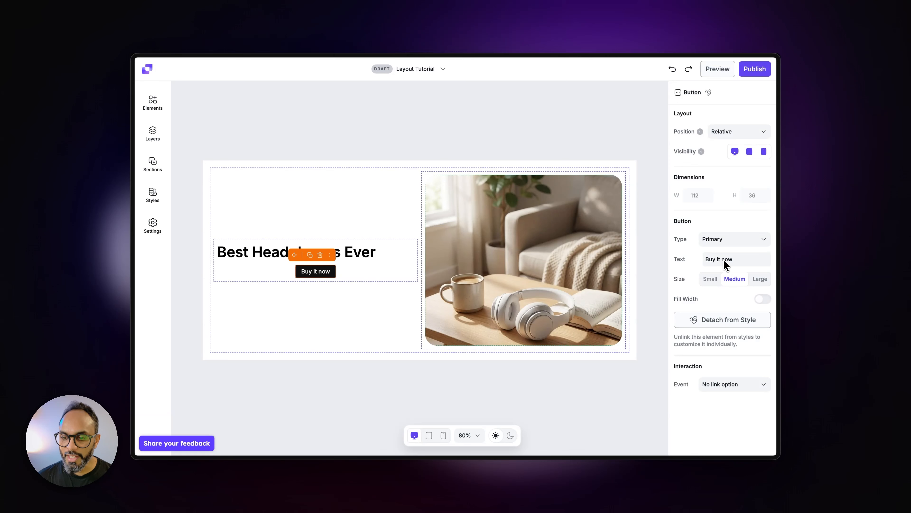
click(356, 252)
click(317, 277)
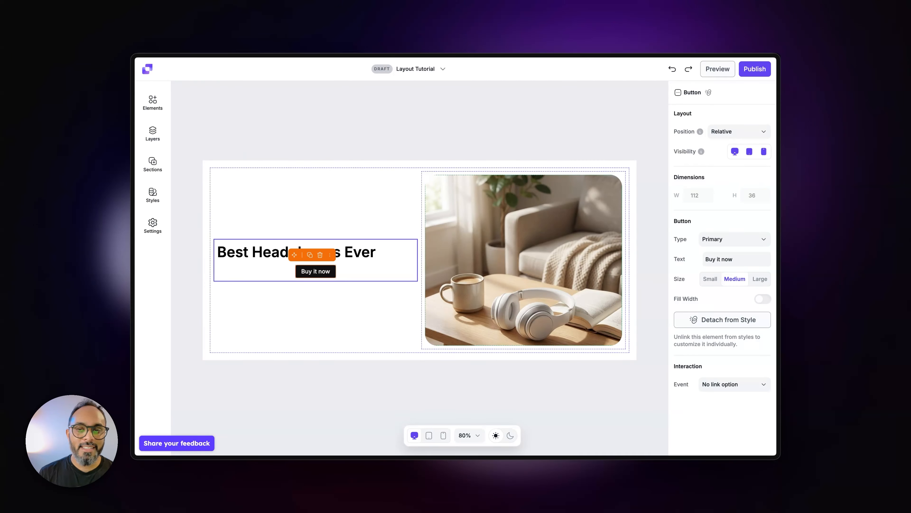
Step: Compare horizontal alignments for the container holding the heading and button, and settle on left alignment
click(390, 279)
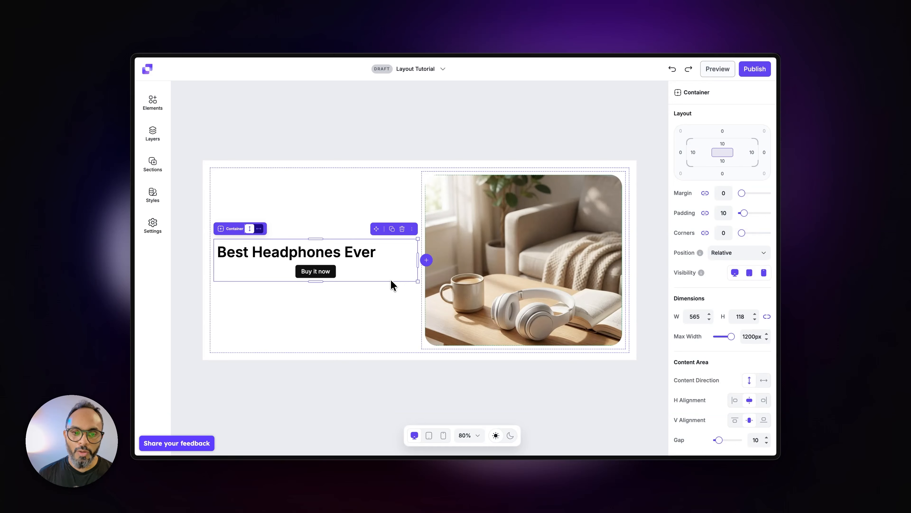
scroll(736, 369, down, 3)
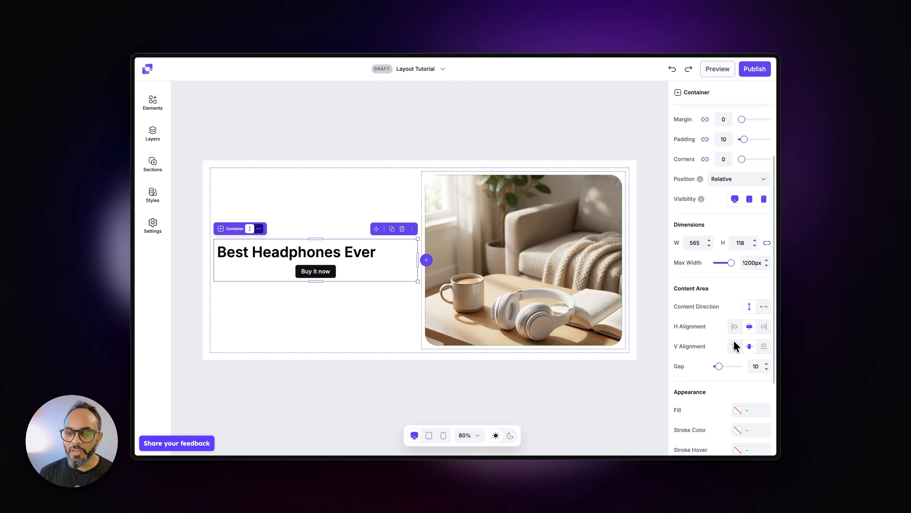
scroll(734, 345, down, 2)
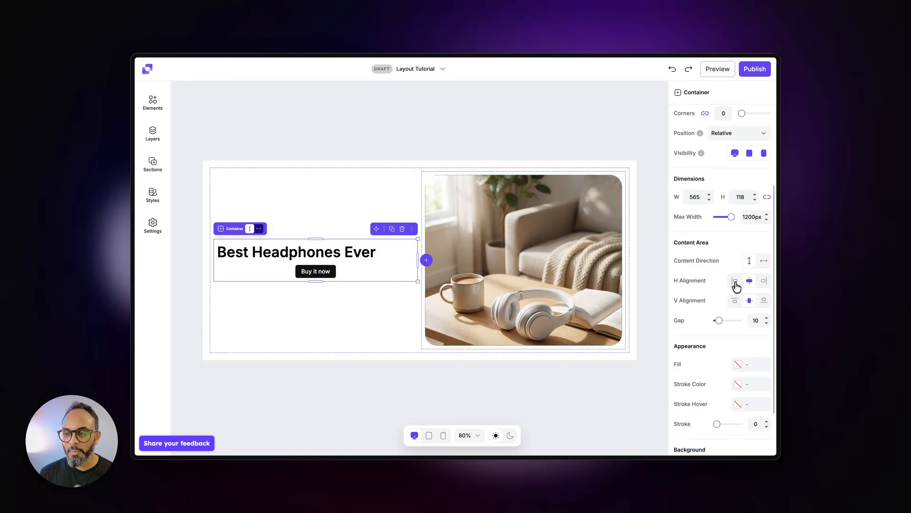
click(735, 282)
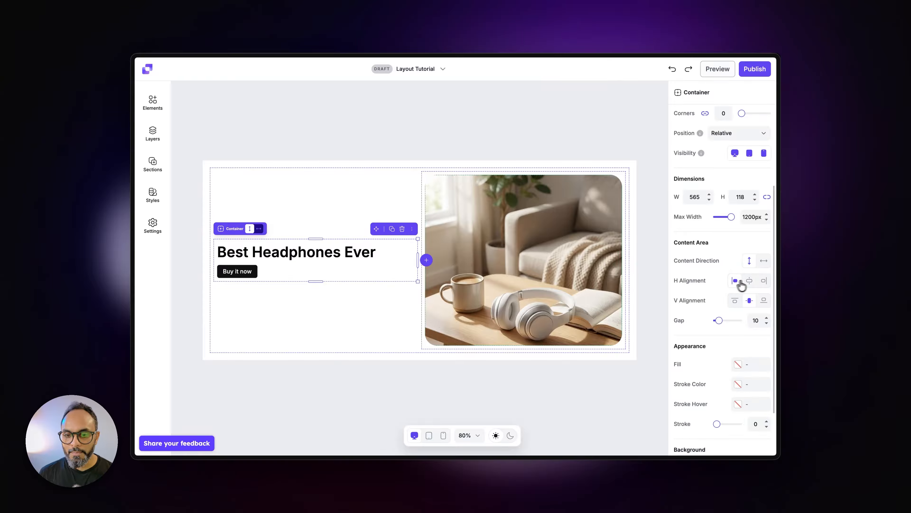
click(764, 280)
click(734, 281)
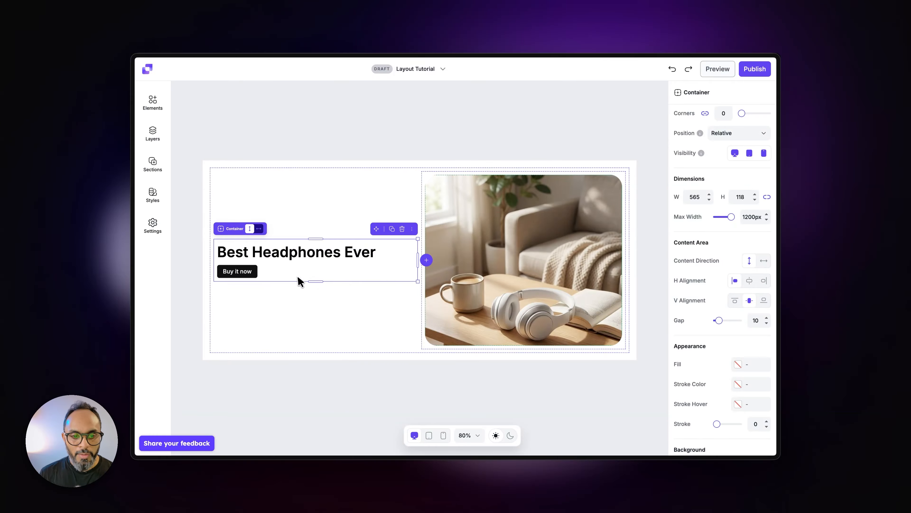
Step: Stretch the heading's container to about 336 high and try its top and bottom vertical alignments, settling on middle
drag(312, 282, 314, 366)
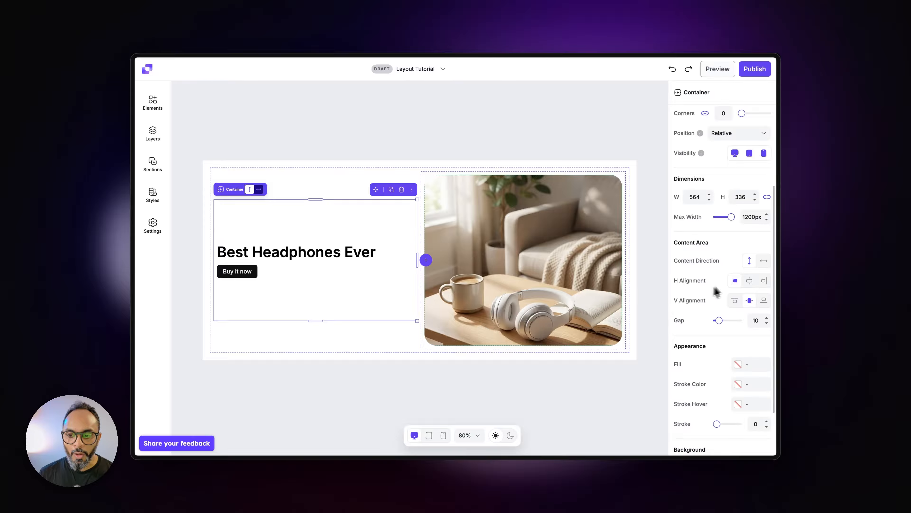
click(734, 302)
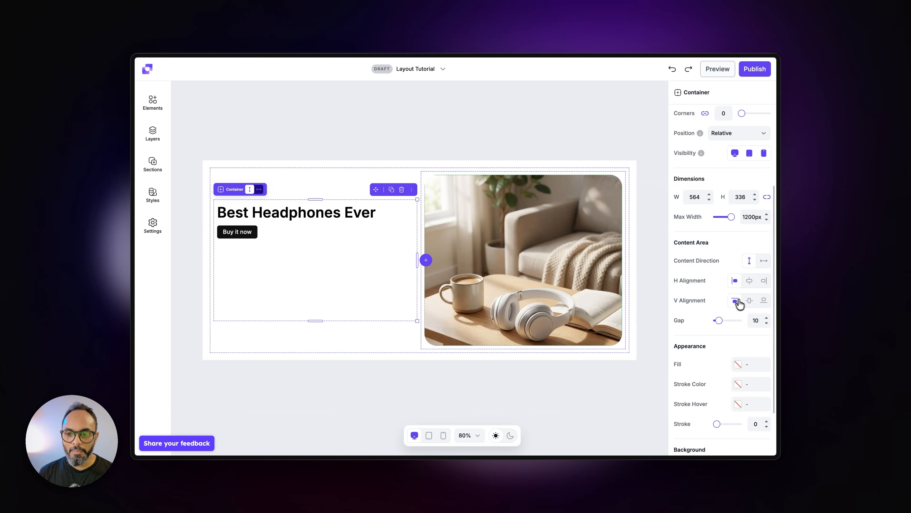
click(750, 300)
click(763, 300)
click(750, 301)
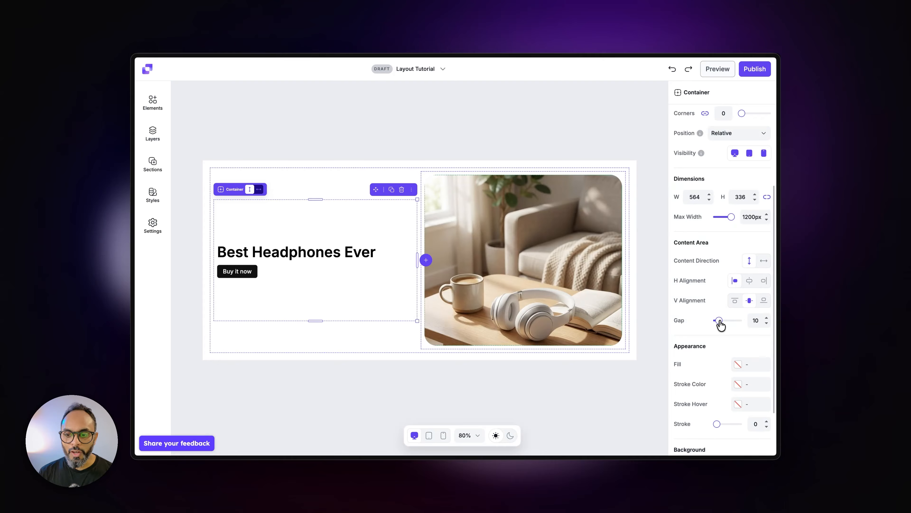
Step: Reduce the gap in the heading's container to 7 and increase the outer container's gap to 51
mouse_move(718, 321)
mouse_down()
mouse_move(750, 322)
mouse_move(715, 322)
mouse_up()
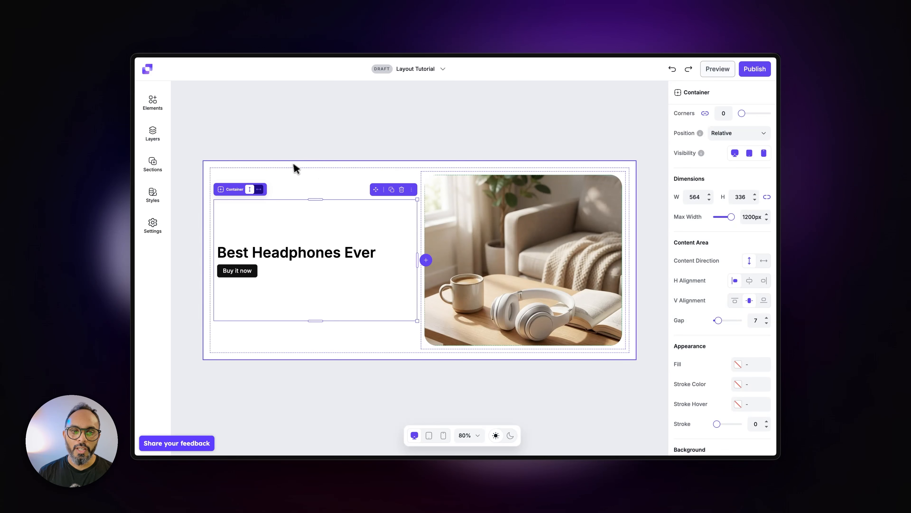
click(290, 172)
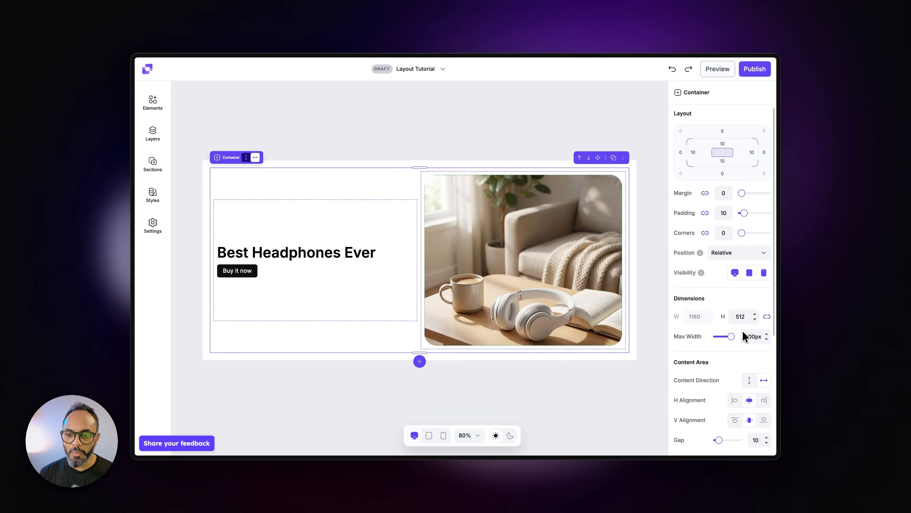
scroll(752, 340, down, 3)
mouse_move(717, 349)
mouse_down()
mouse_move(747, 351)
mouse_move(728, 353)
mouse_up()
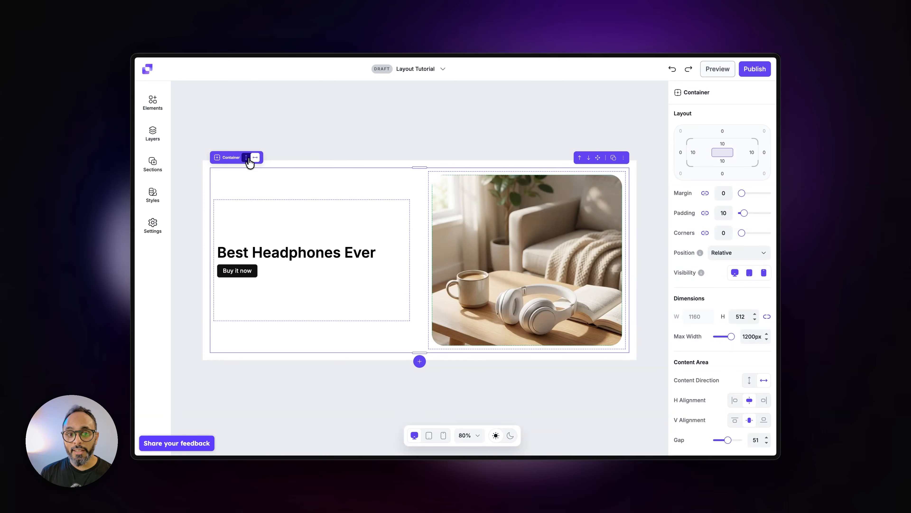
Step: Stack the columns vertically to shrink the heading's container to its content, and return the outer container to horizontal direction
click(247, 158)
click(419, 289)
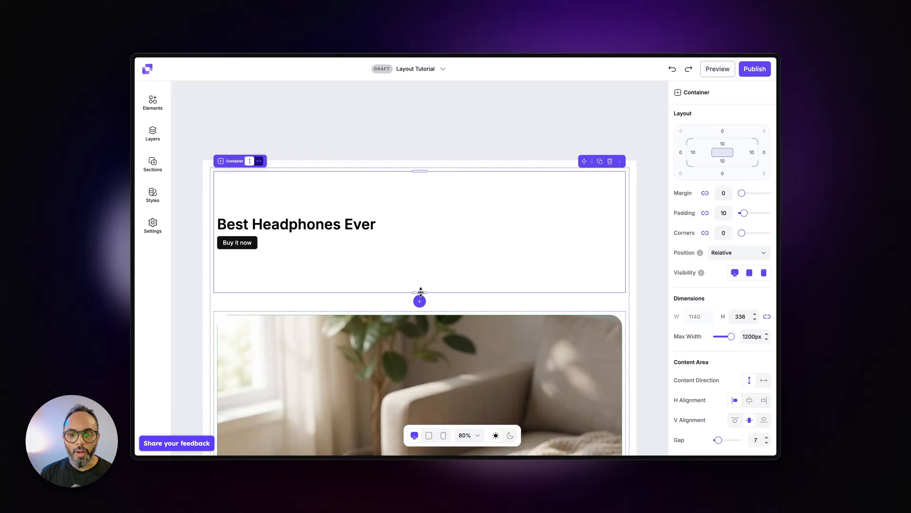
drag(419, 293, 418, 262)
drag(419, 410, 419, 183)
click(499, 219)
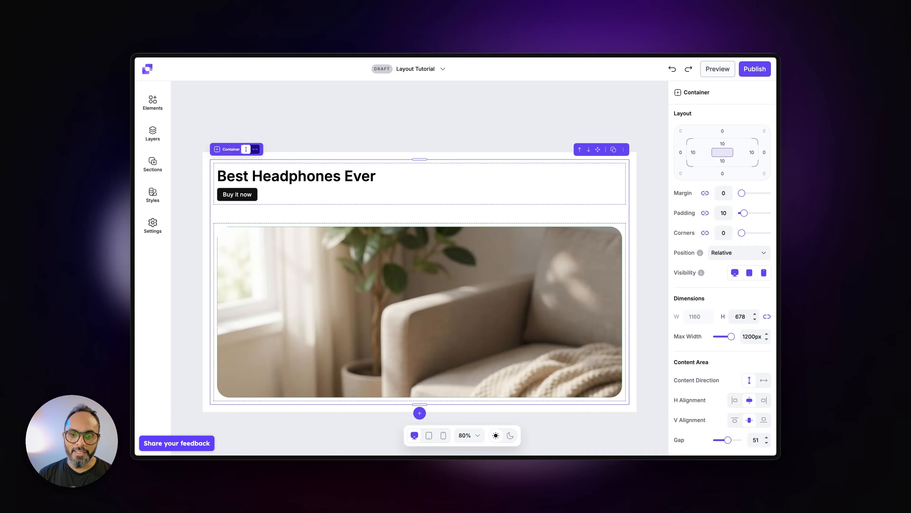
click(256, 149)
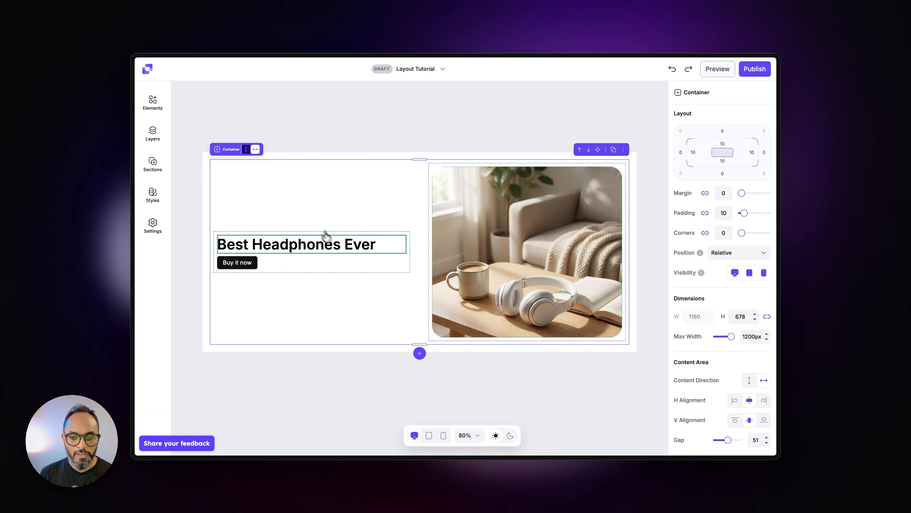
Step: In the mobile view, set the outer container's content direction to horizontal and its gap to 0
click(443, 435)
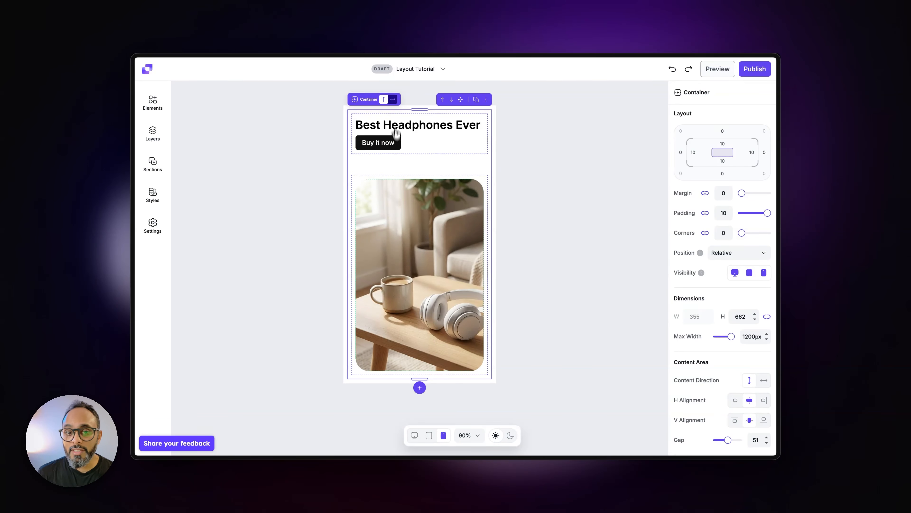
click(393, 99)
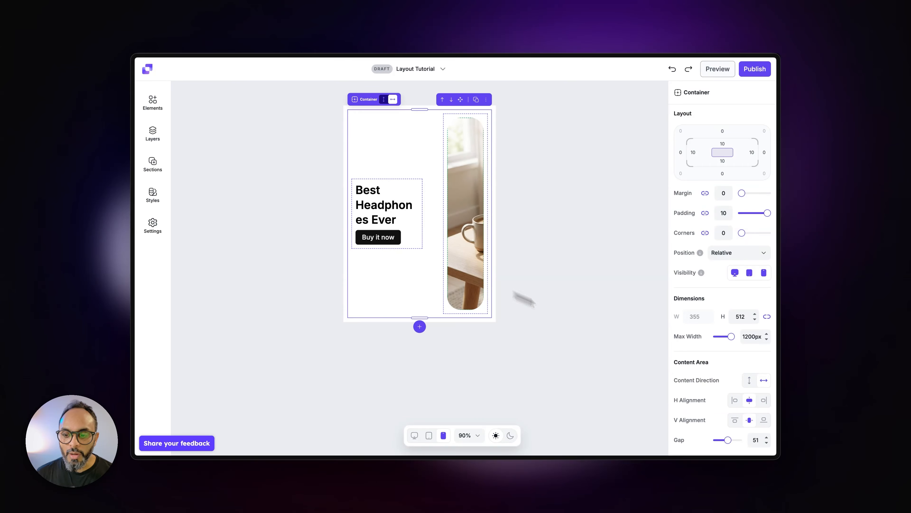
drag(727, 441, 713, 442)
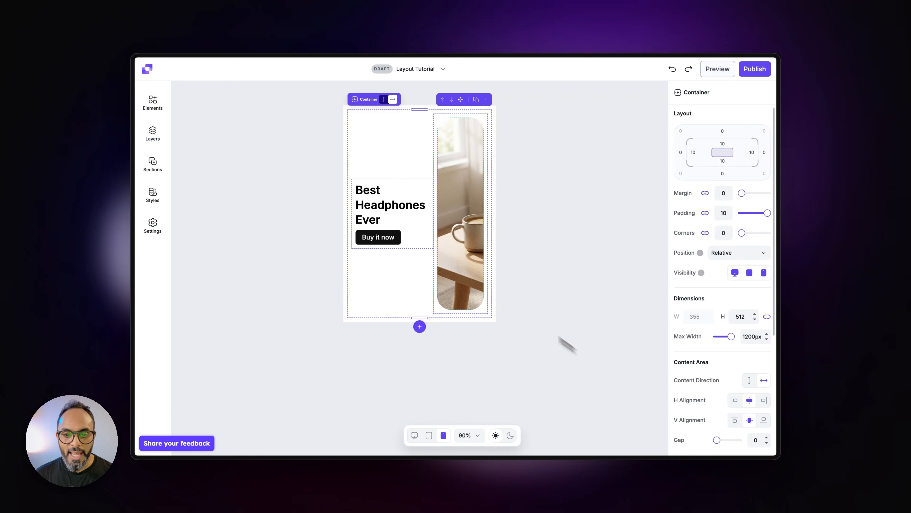
Step: Shorten the living-room image in the mobile view so the outer container is about 234 high
click(481, 284)
drag(464, 310, 464, 197)
click(484, 233)
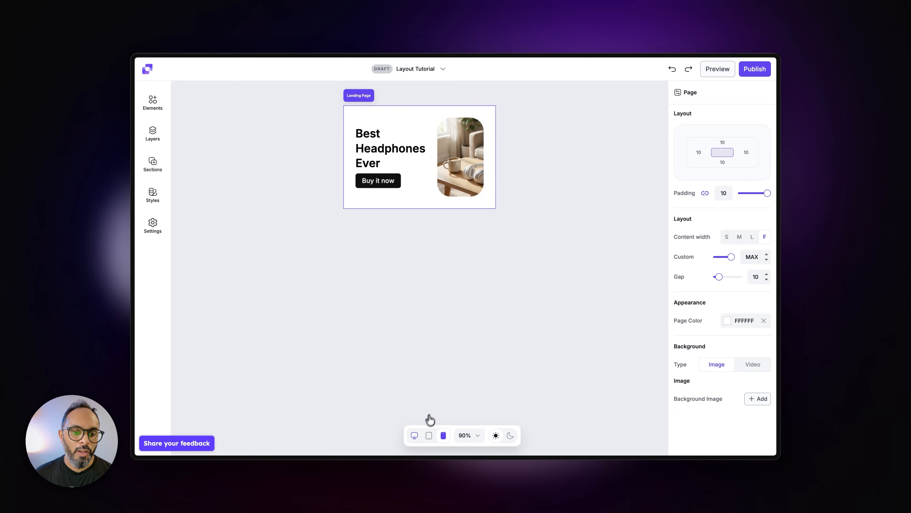
Step: In the desktop view, set the outer container's content direction to vertical so the heading sits above the image
click(414, 437)
click(396, 293)
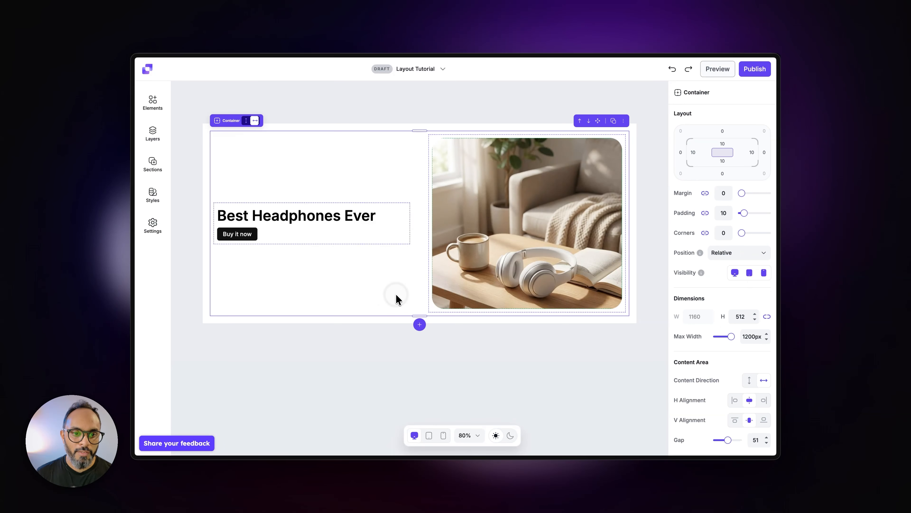
click(246, 120)
click(438, 113)
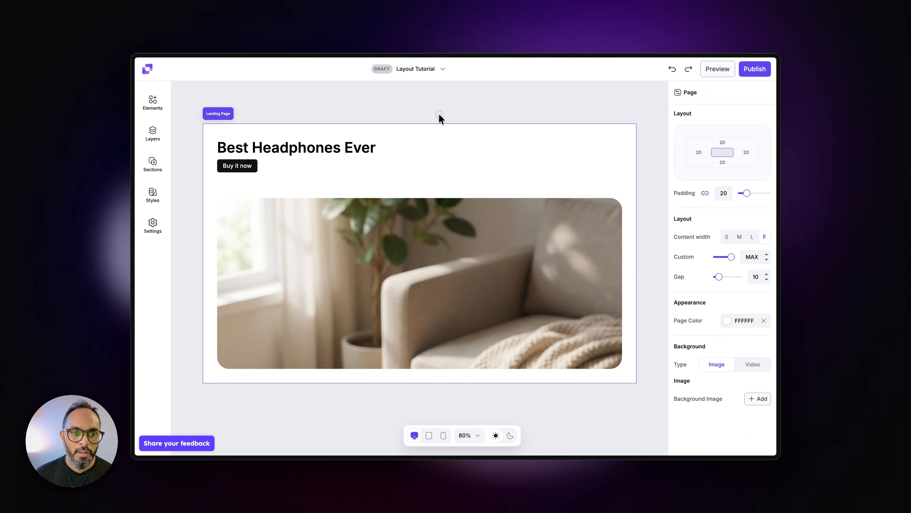
Step: In the mobile view, switch the outer container's content direction back to vertical
click(444, 435)
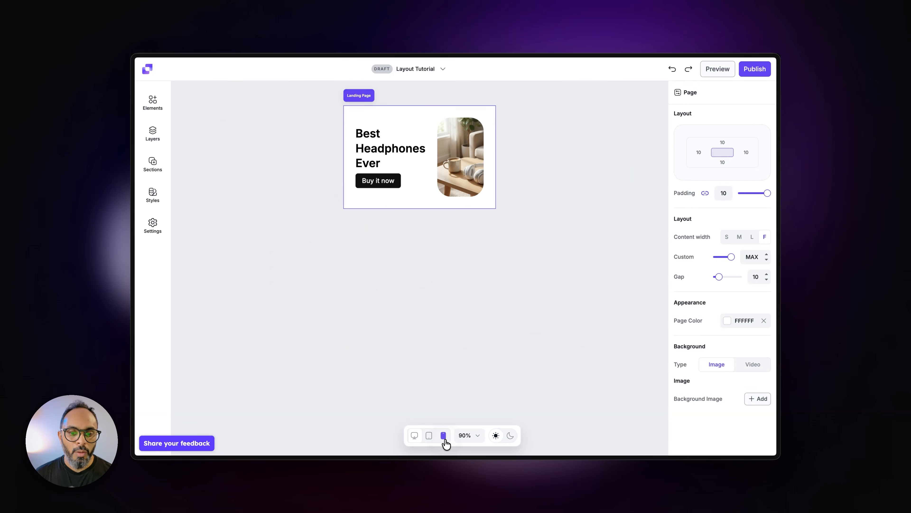
click(420, 200)
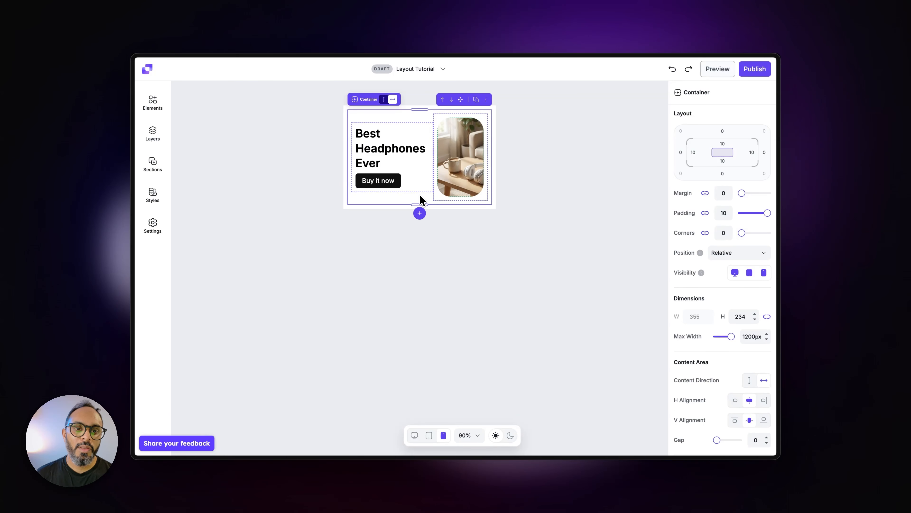
click(384, 100)
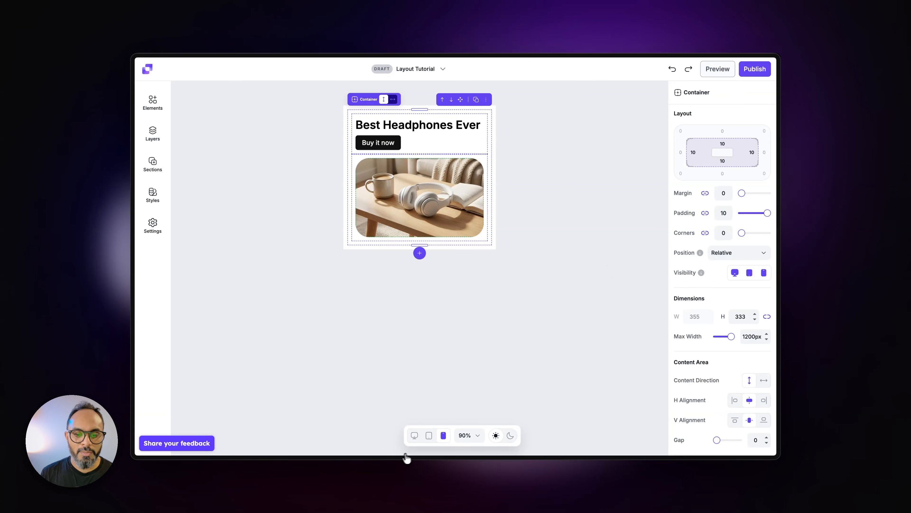
Step: In the desktop view, check the living-room image's position options and resize its height to about 704, ending at about 446
click(415, 435)
click(590, 242)
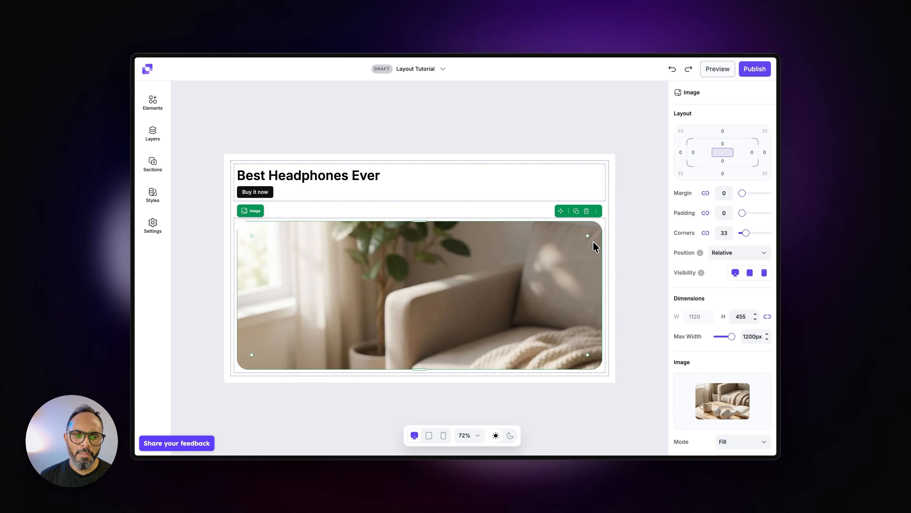
scroll(727, 359, down, 4)
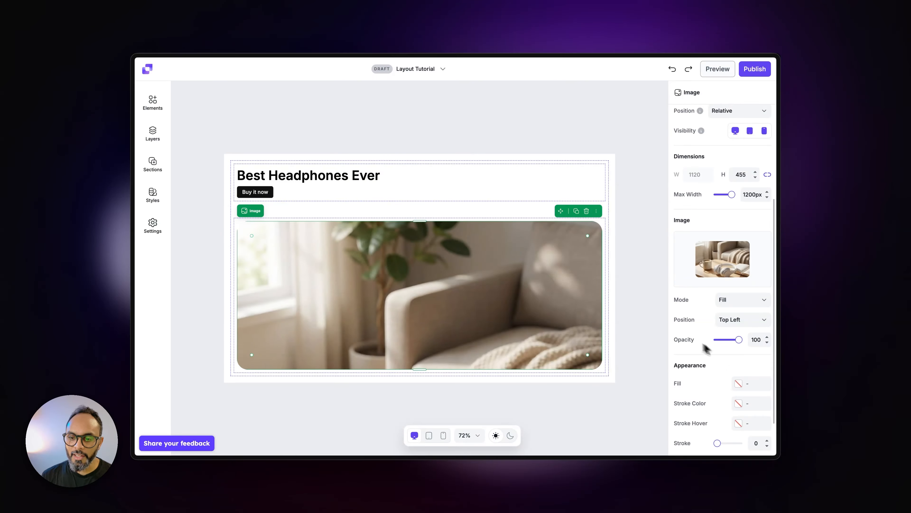
click(742, 324)
click(513, 287)
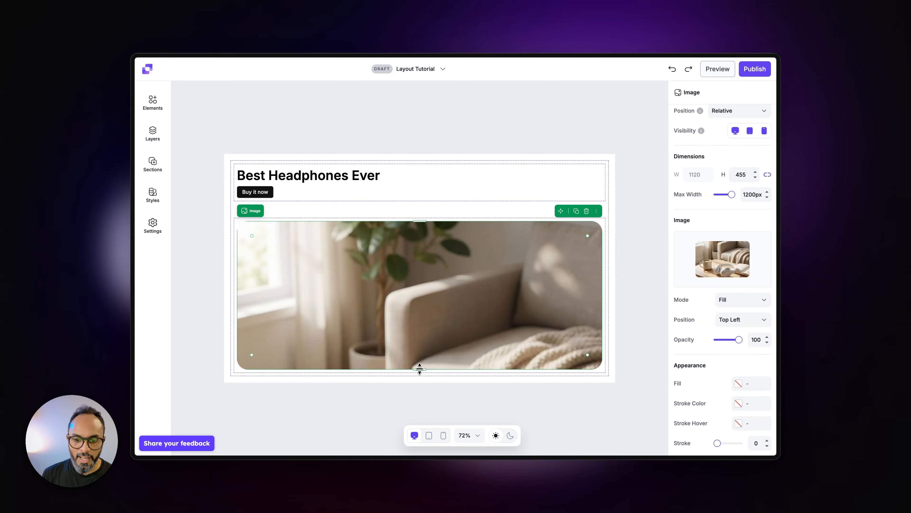
drag(420, 368, 408, 450)
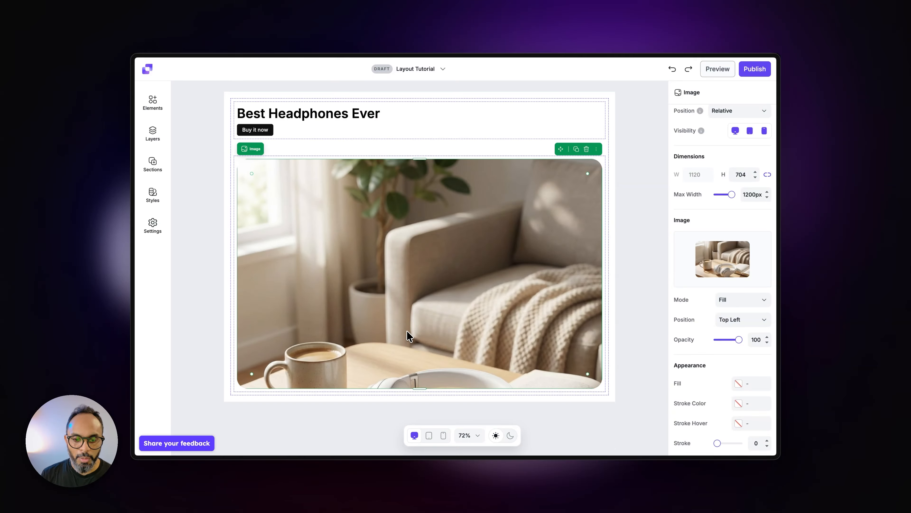
drag(420, 389, 434, 306)
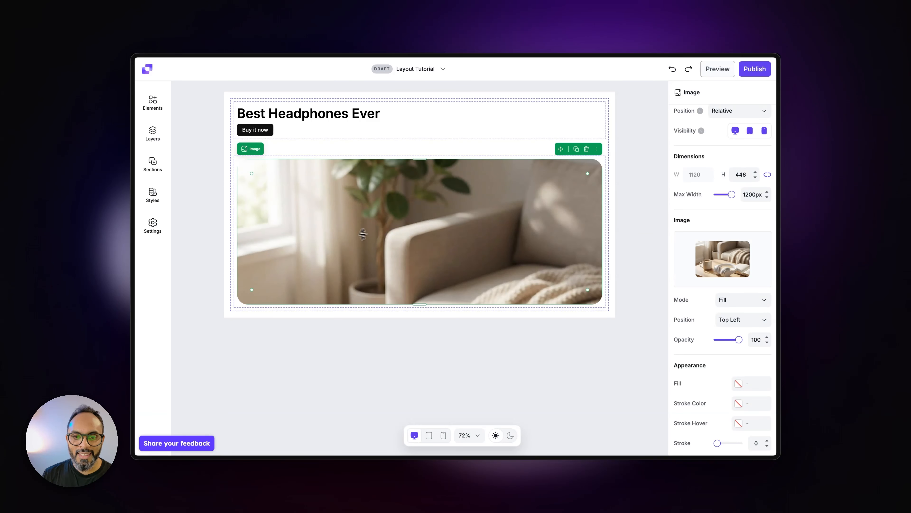
Step: Set the image's position within its frame to Bottom Center and lengthen it until the outer container is about 834 high
mouse_move(726, 269)
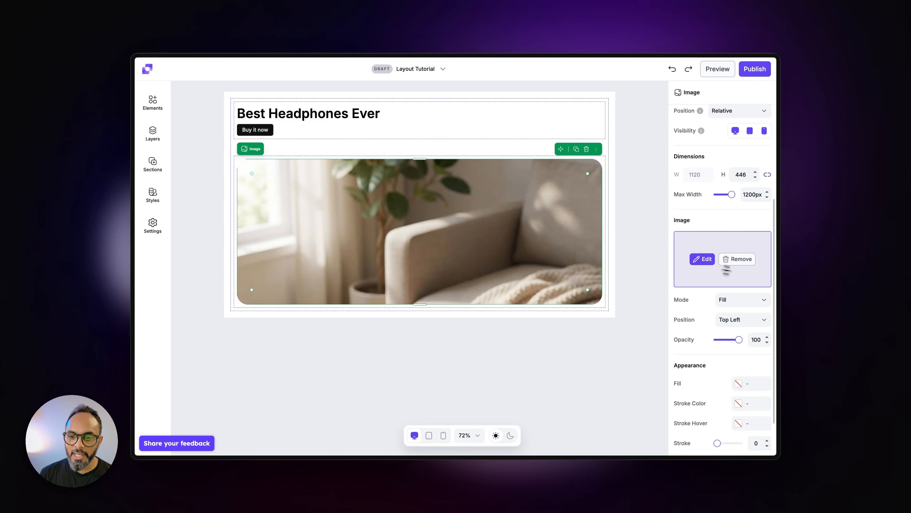
click(751, 320)
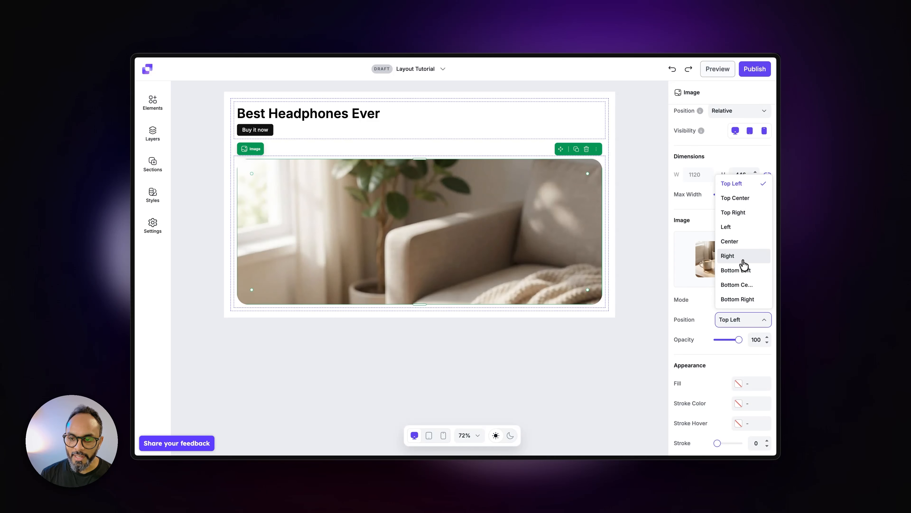
click(739, 285)
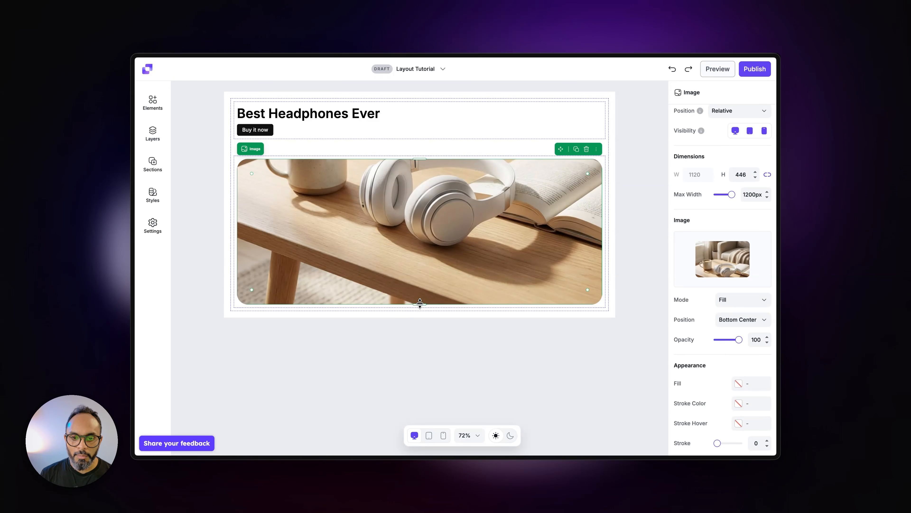
drag(420, 303, 421, 363)
click(605, 264)
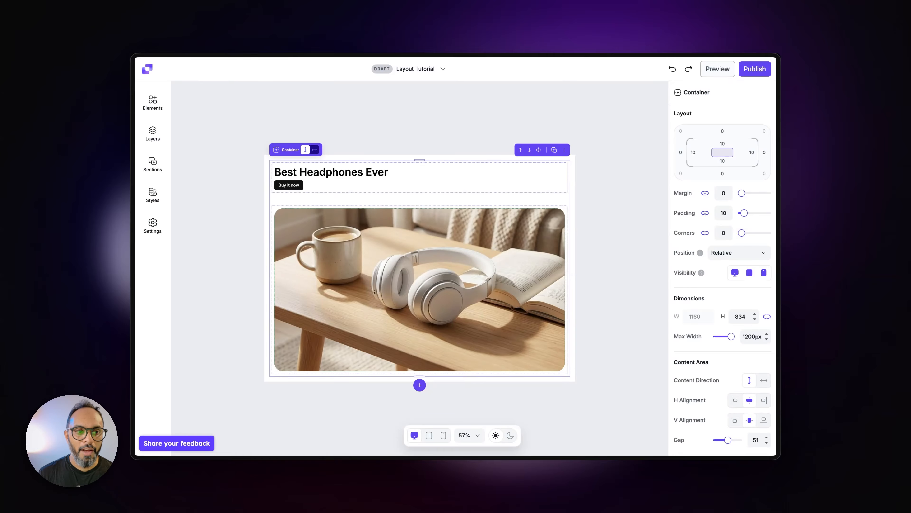
Step: In the layer tree, try moving the heading text out of its container to below the image in the second inner container
click(155, 144)
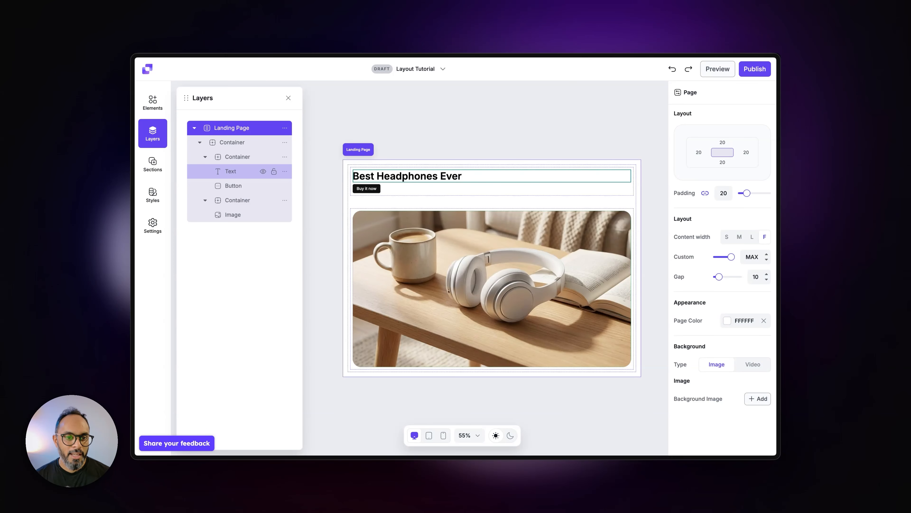
mouse_move(230, 171)
mouse_down()
mouse_move(234, 208)
mouse_move(231, 185)
mouse_up()
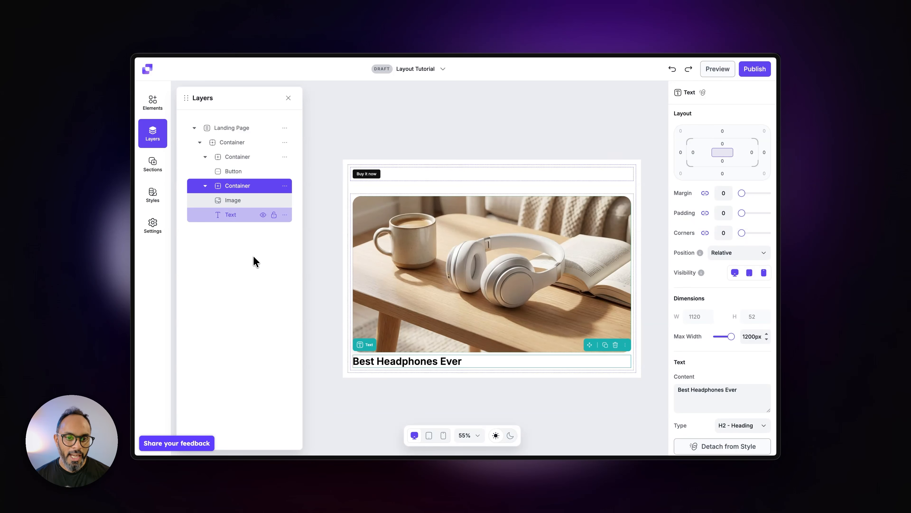
click(343, 305)
click(352, 351)
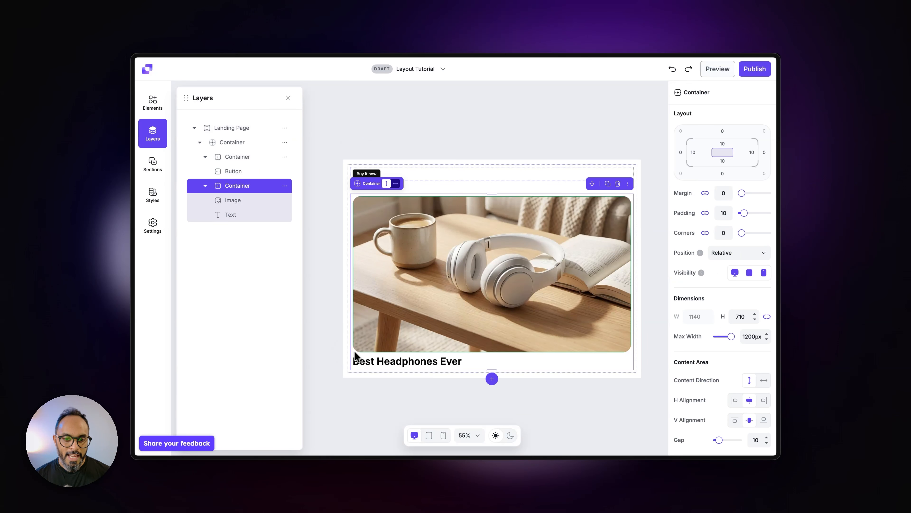
click(390, 363)
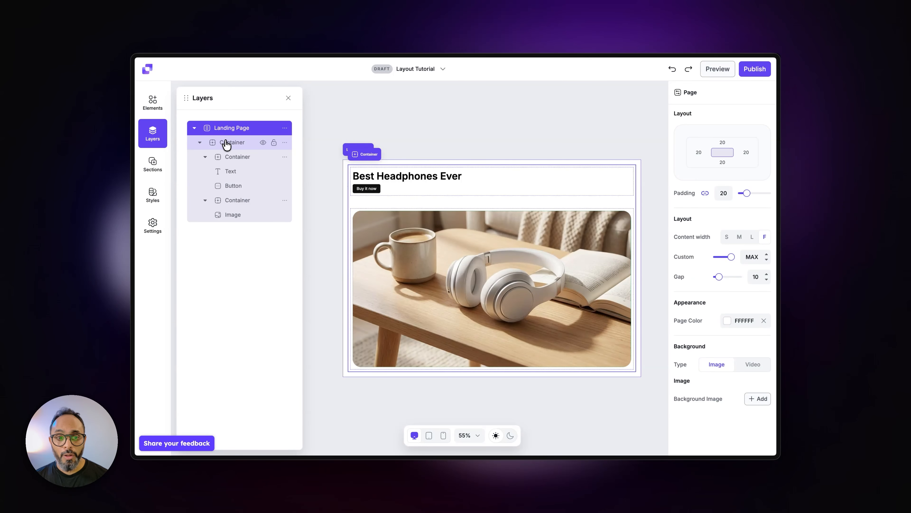
Step: Rename the outermost container in the layer tree as Hero
double_click(239, 147)
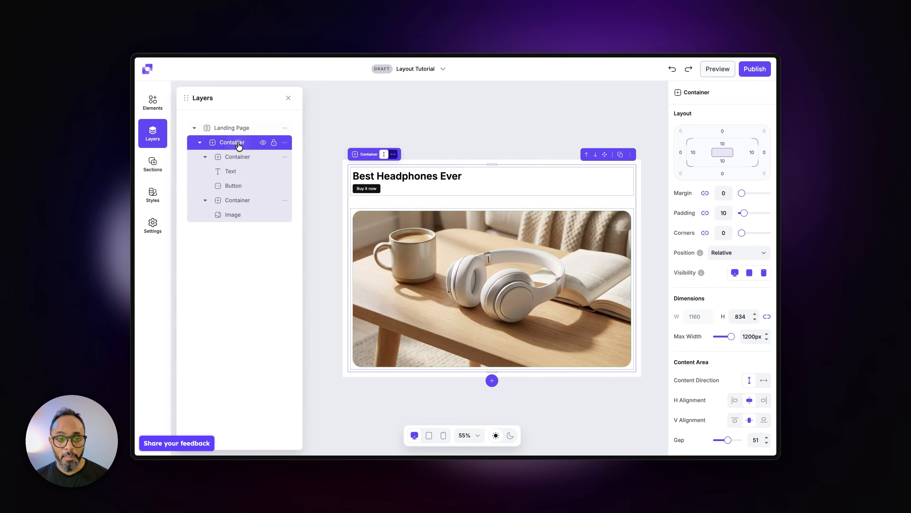
key(super+a)
text(H)
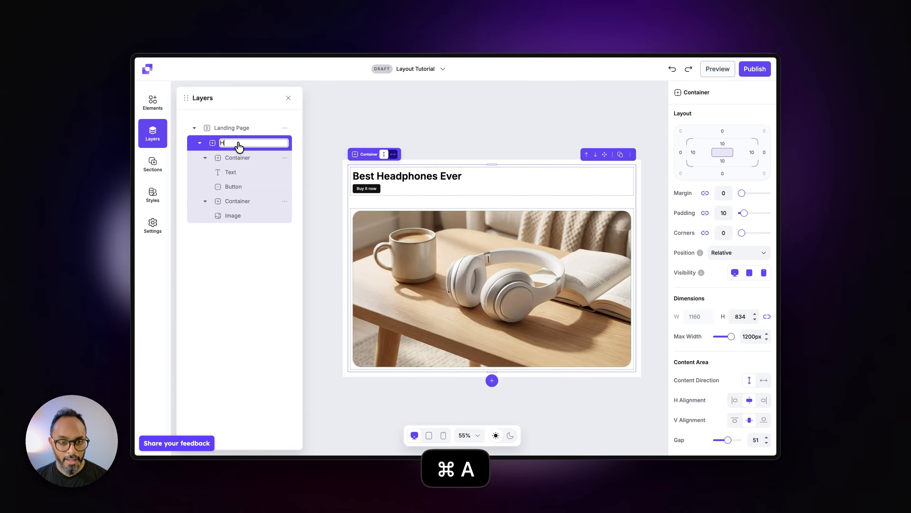
text(ero)
key(Return)
Step: Hide and show the Hero container again, and lock and unlock it from the layer tree
click(263, 143)
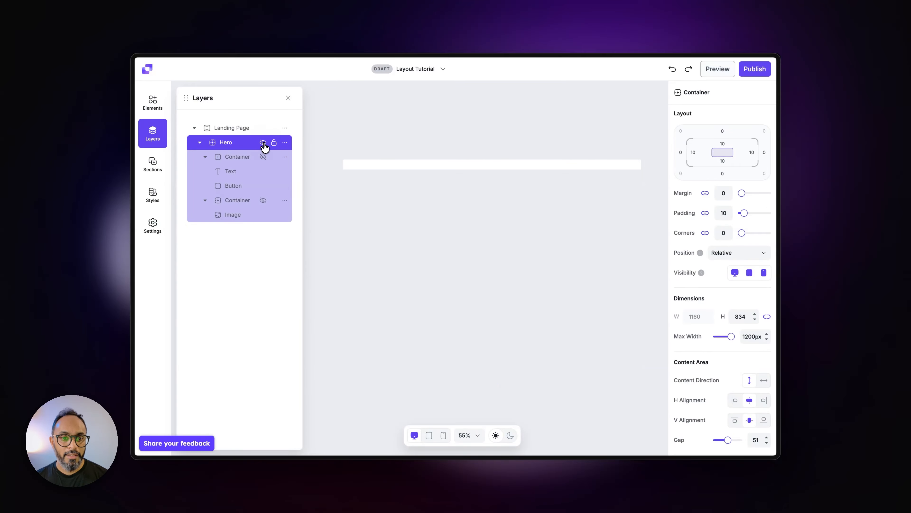
click(263, 142)
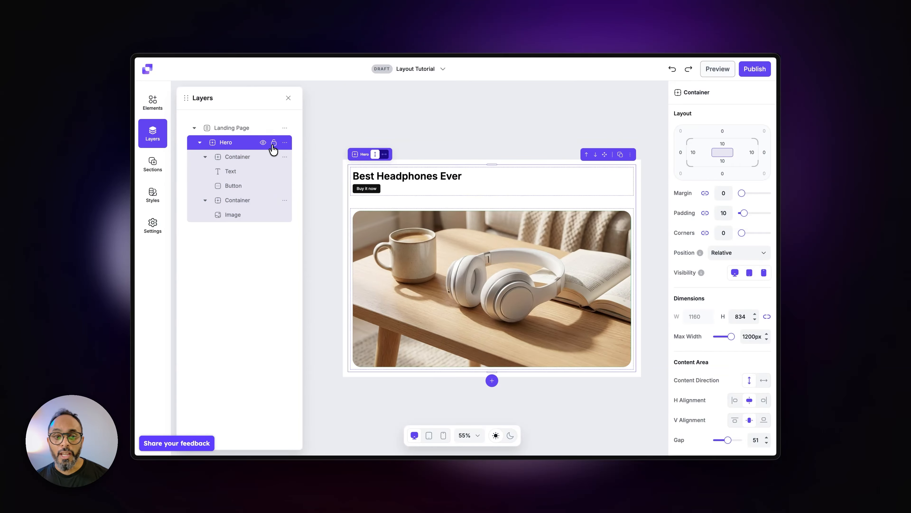
click(274, 142)
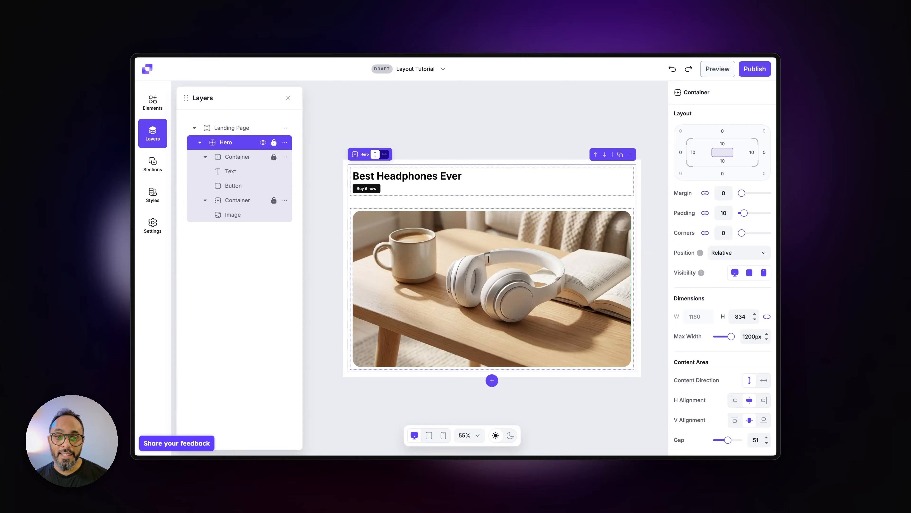
click(273, 142)
Step: Review the additional actions offered for the Hero container in the layer tree and on the canvas
click(285, 143)
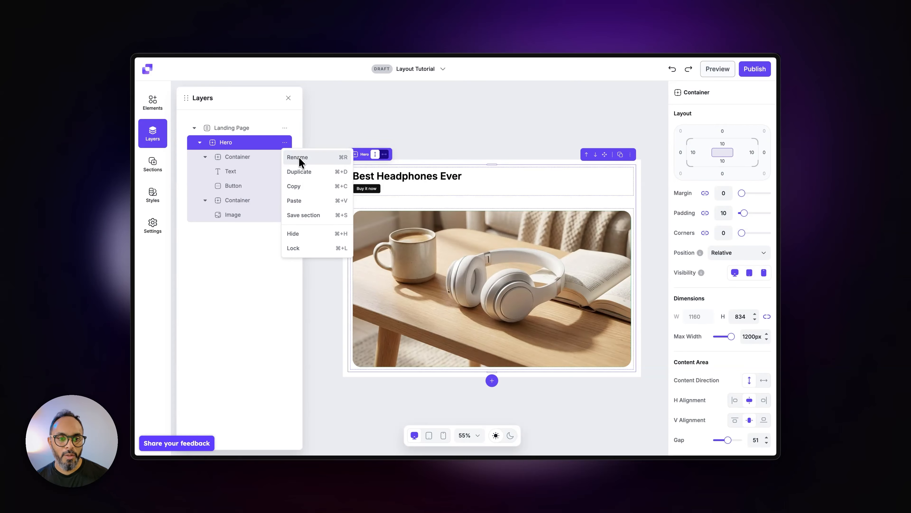
click(266, 267)
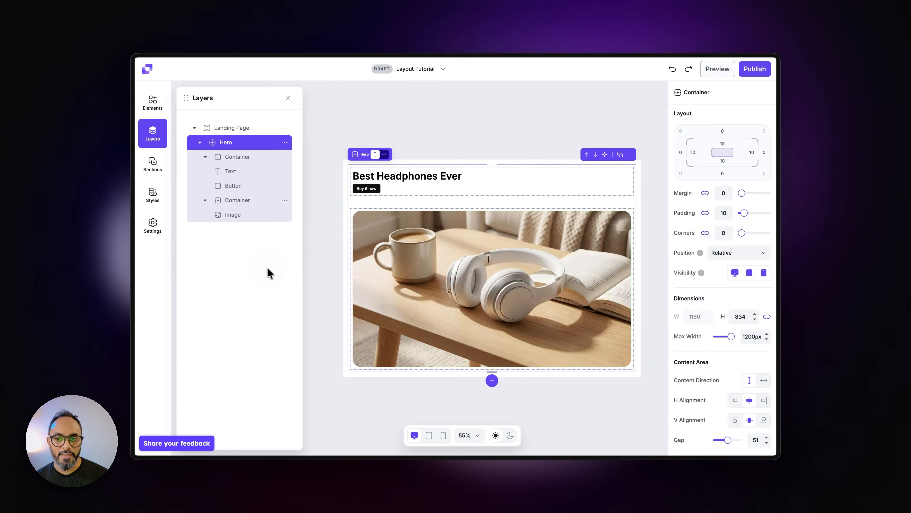
click(631, 155)
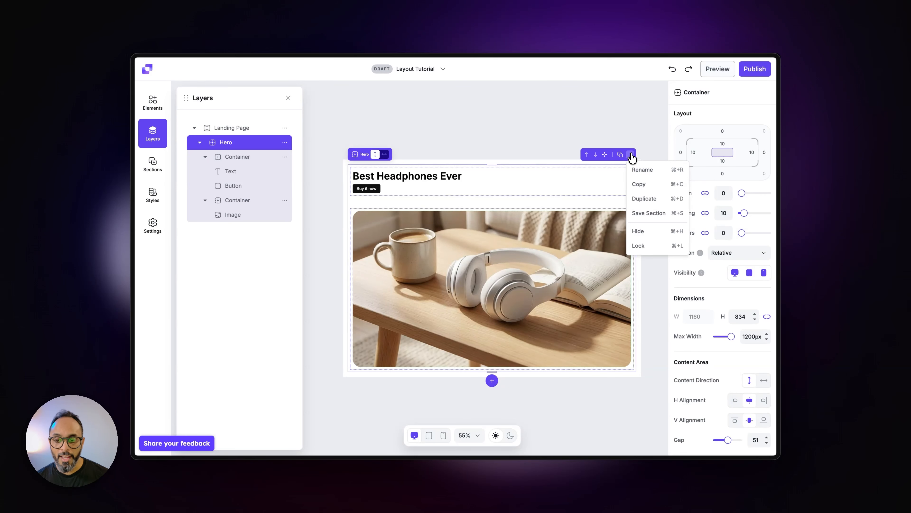
click(631, 156)
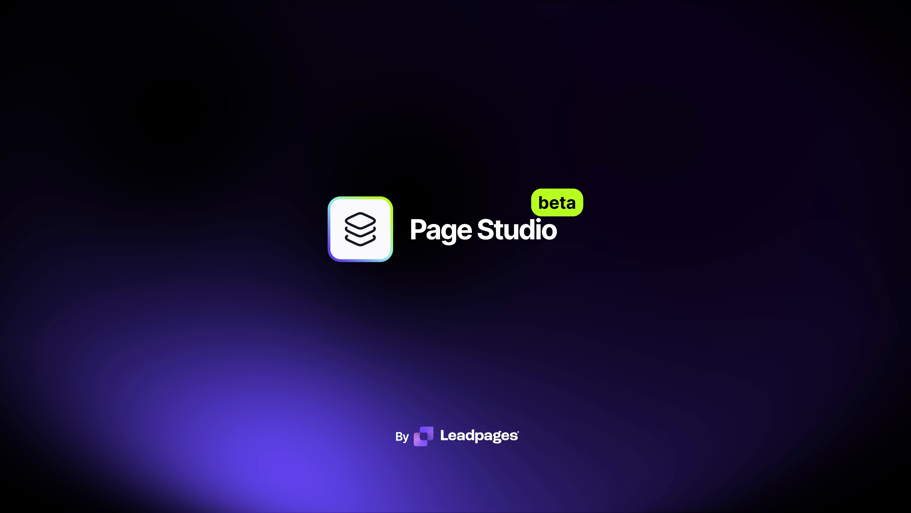